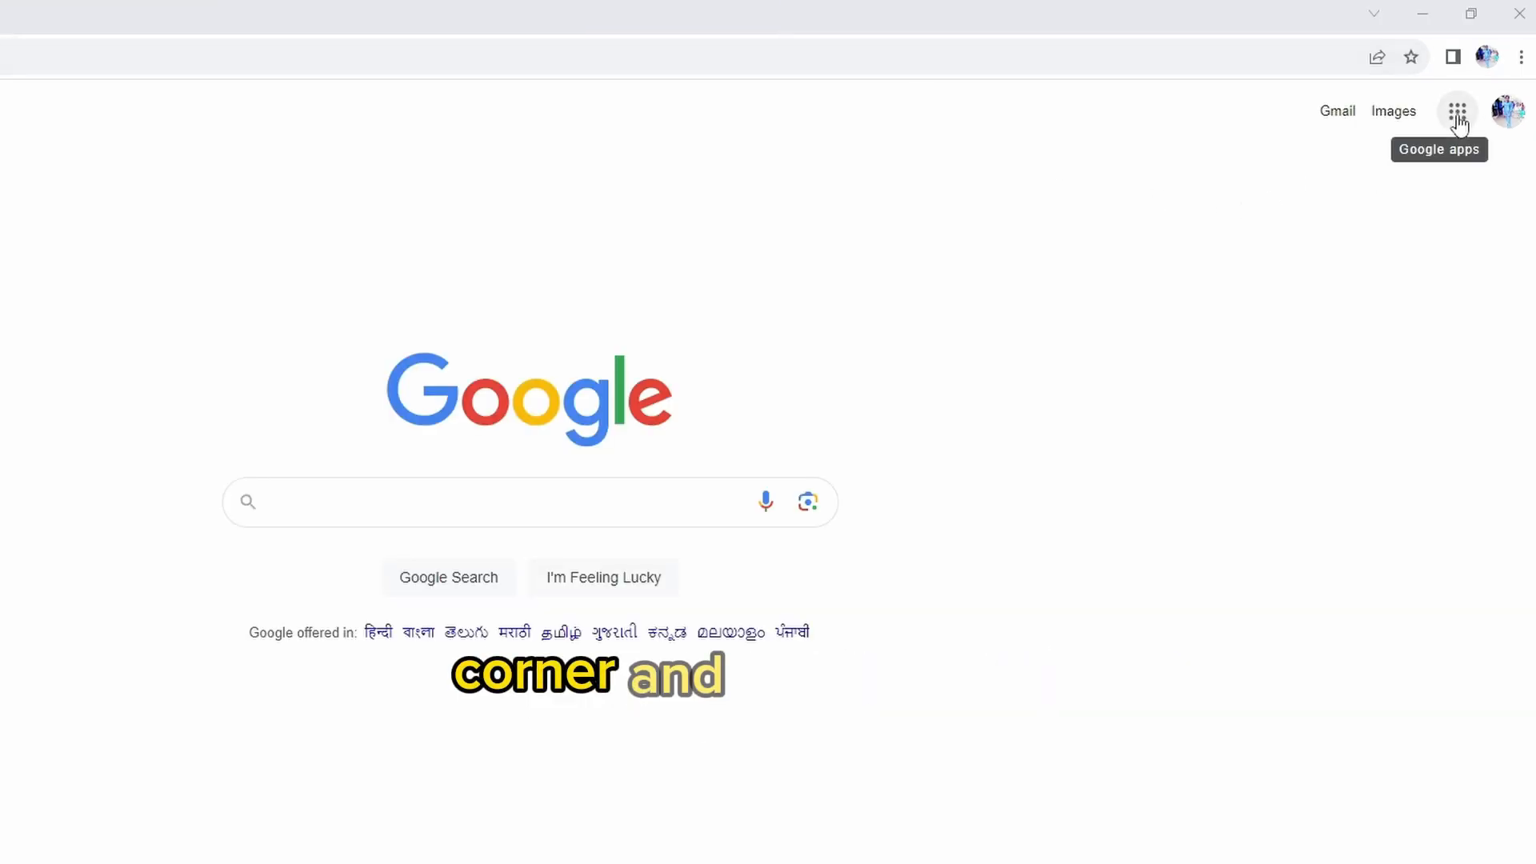
Open Google Forms from the list of Google apps
{"action": "left_click", "coordinate": [1457, 124]}
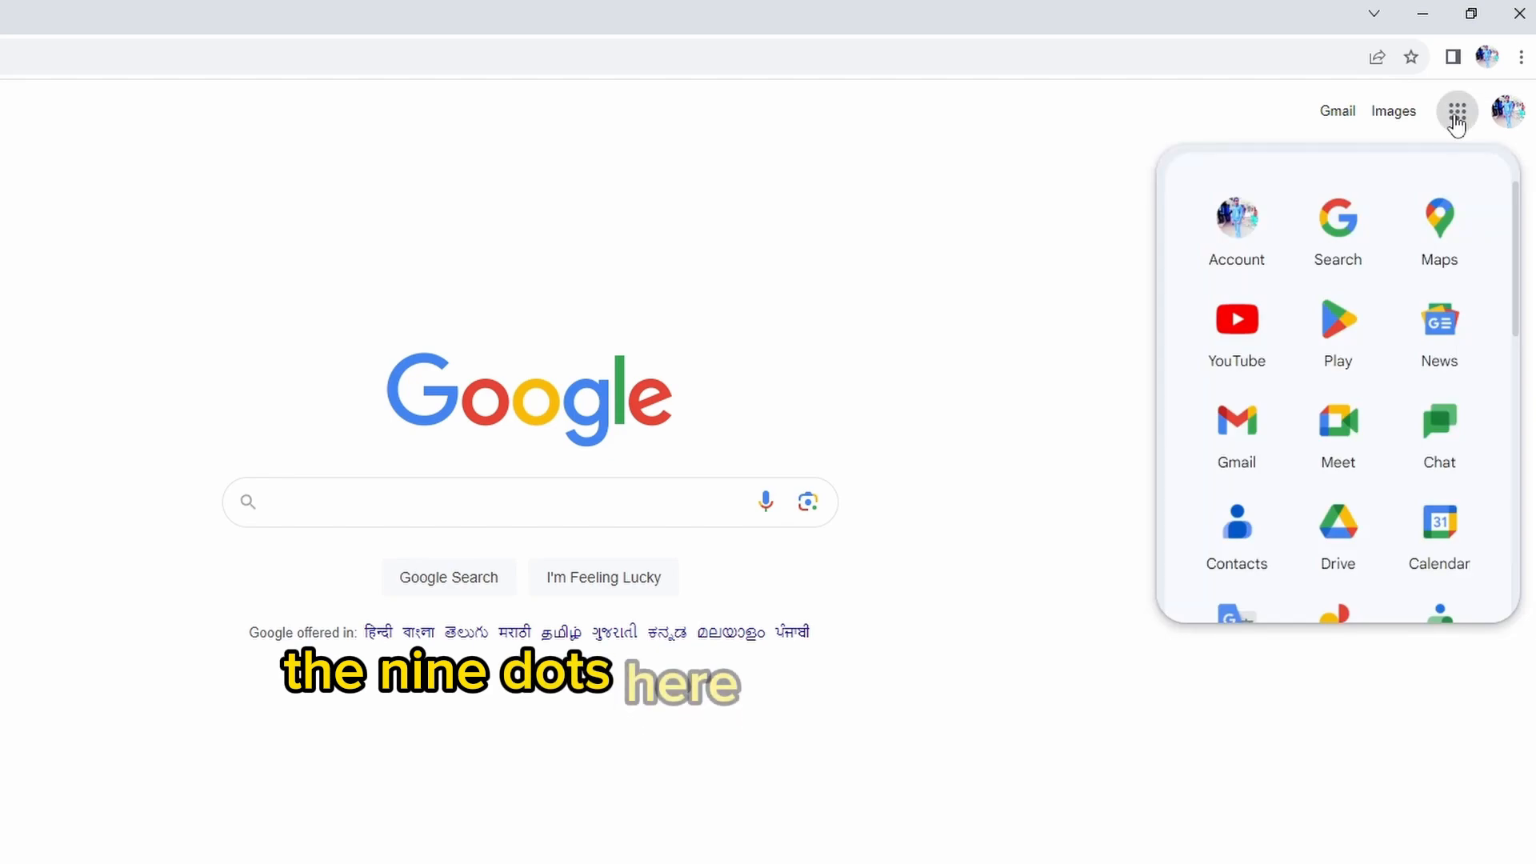
{"action": "scroll", "coordinate": [1328, 361], "scroll_direction": "down", "scroll_amount": 5}
{"action": "scroll", "coordinate": [1324, 362], "scroll_direction": "down", "scroll_amount": 5}
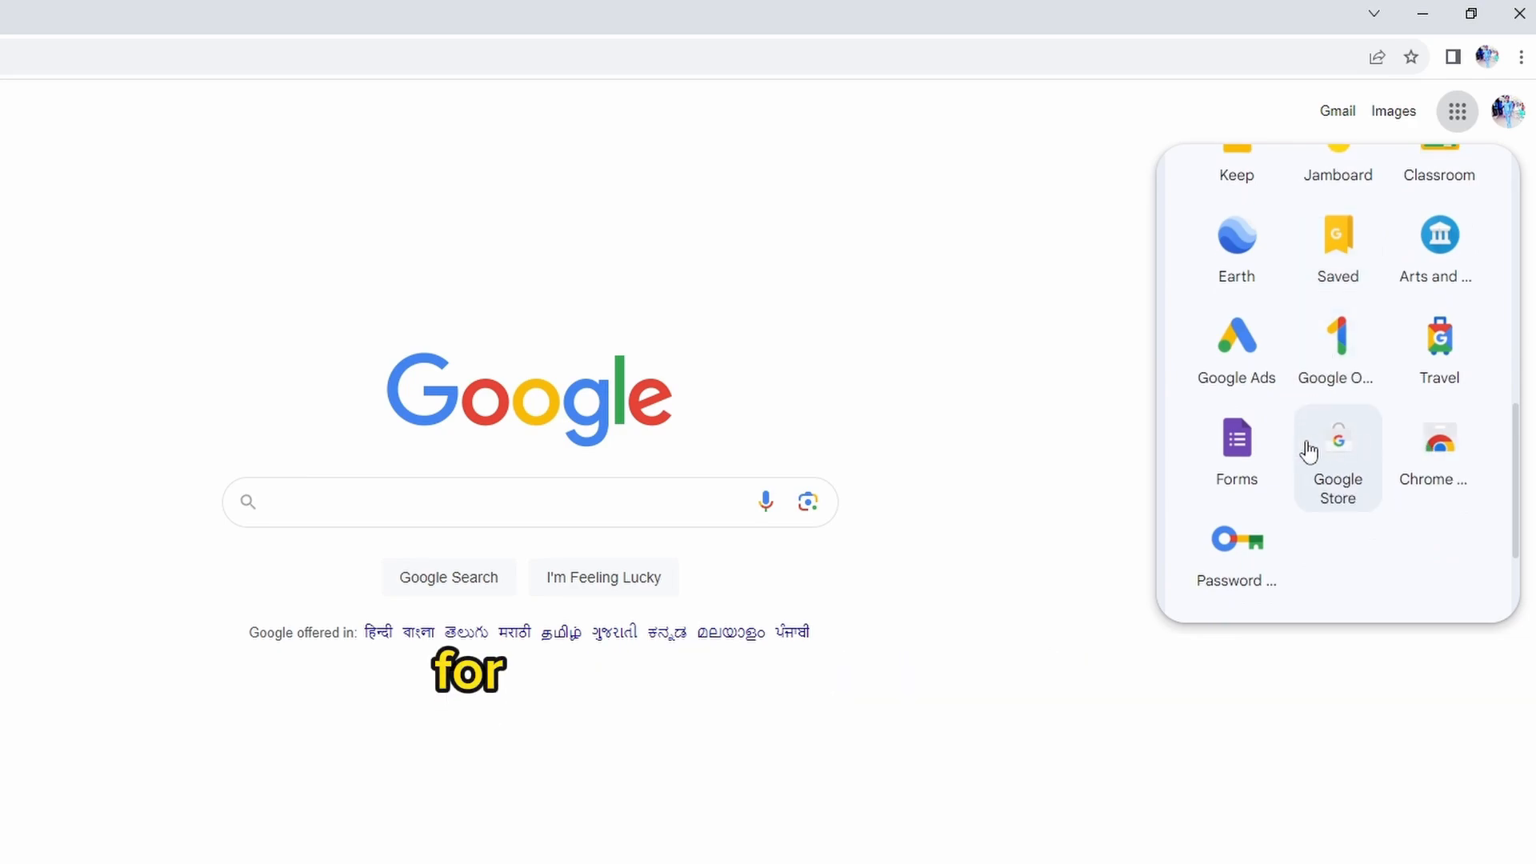
{"action": "left_click", "coordinate": [1237, 449]}
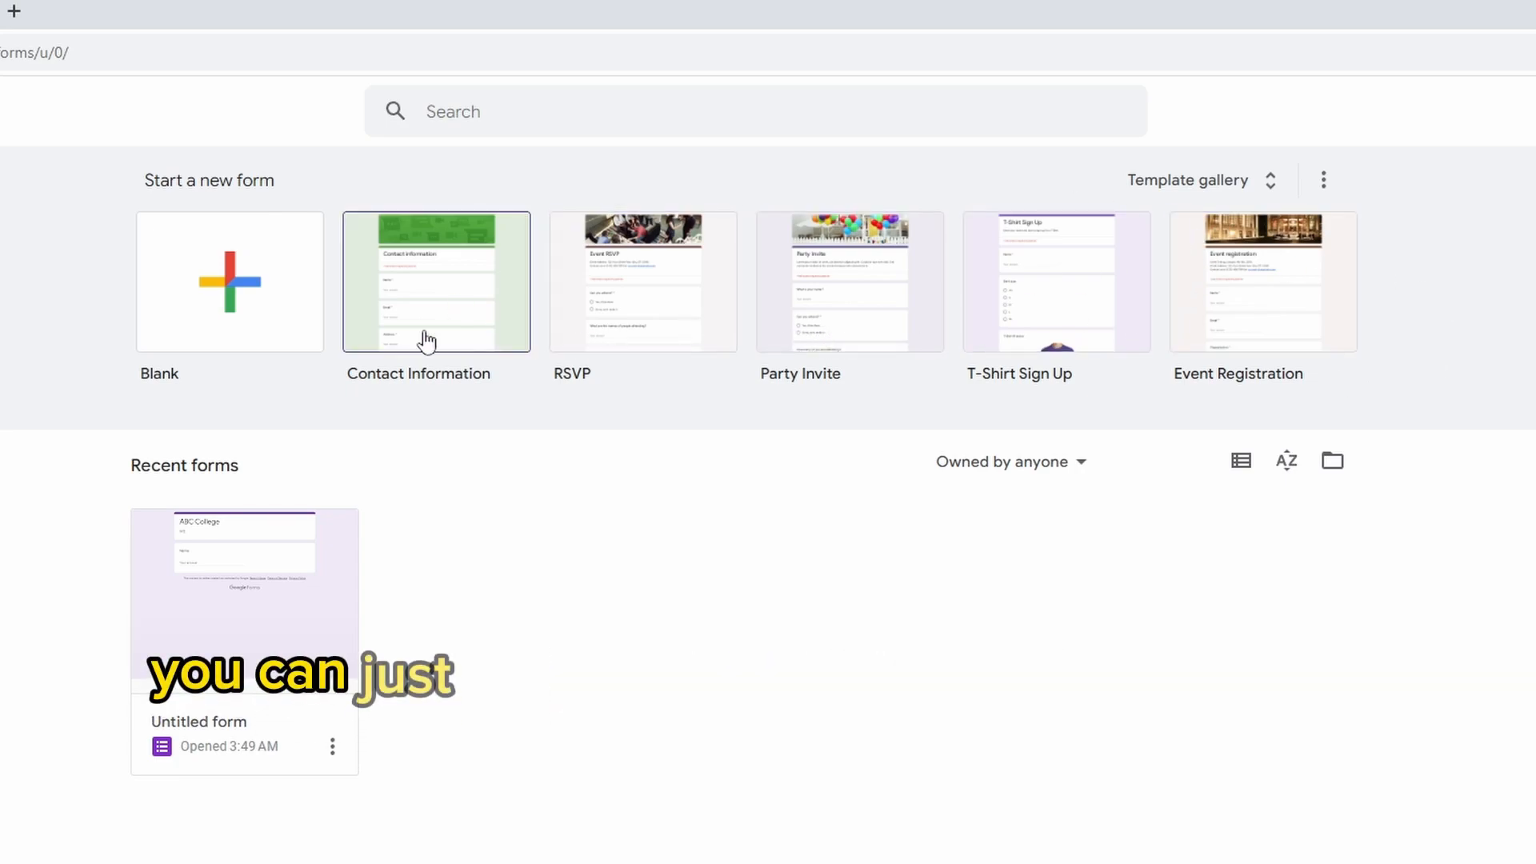
Browse the form template gallery and create a blank form
{"action": "left_click", "coordinate": [1214, 183]}
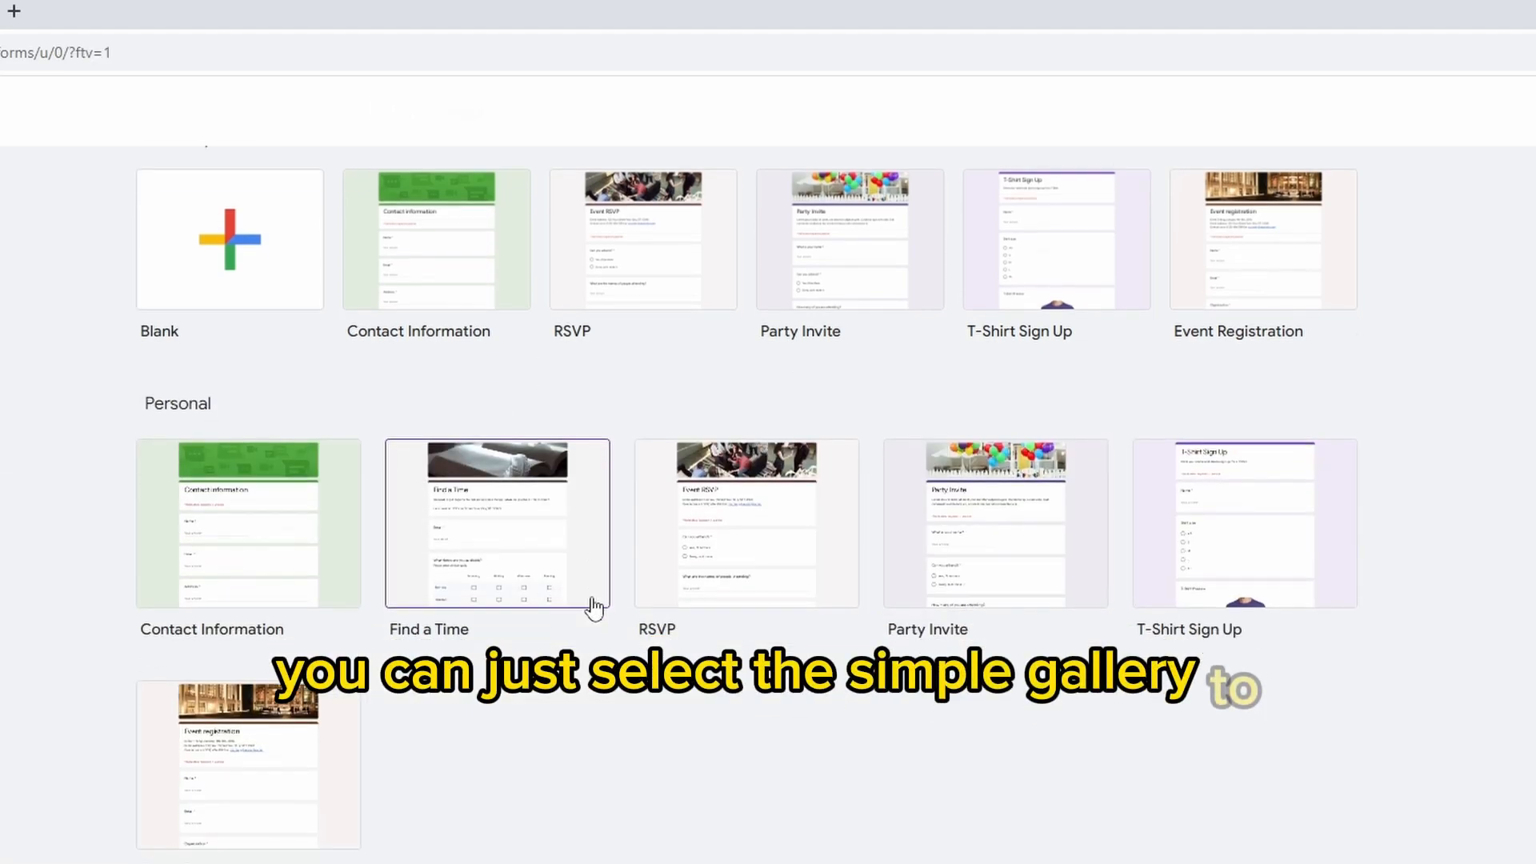
{"action": "scroll", "coordinate": [824, 611], "scroll_direction": "down", "scroll_amount": 5}
{"action": "scroll", "coordinate": [829, 604], "scroll_direction": "up", "scroll_amount": 5}
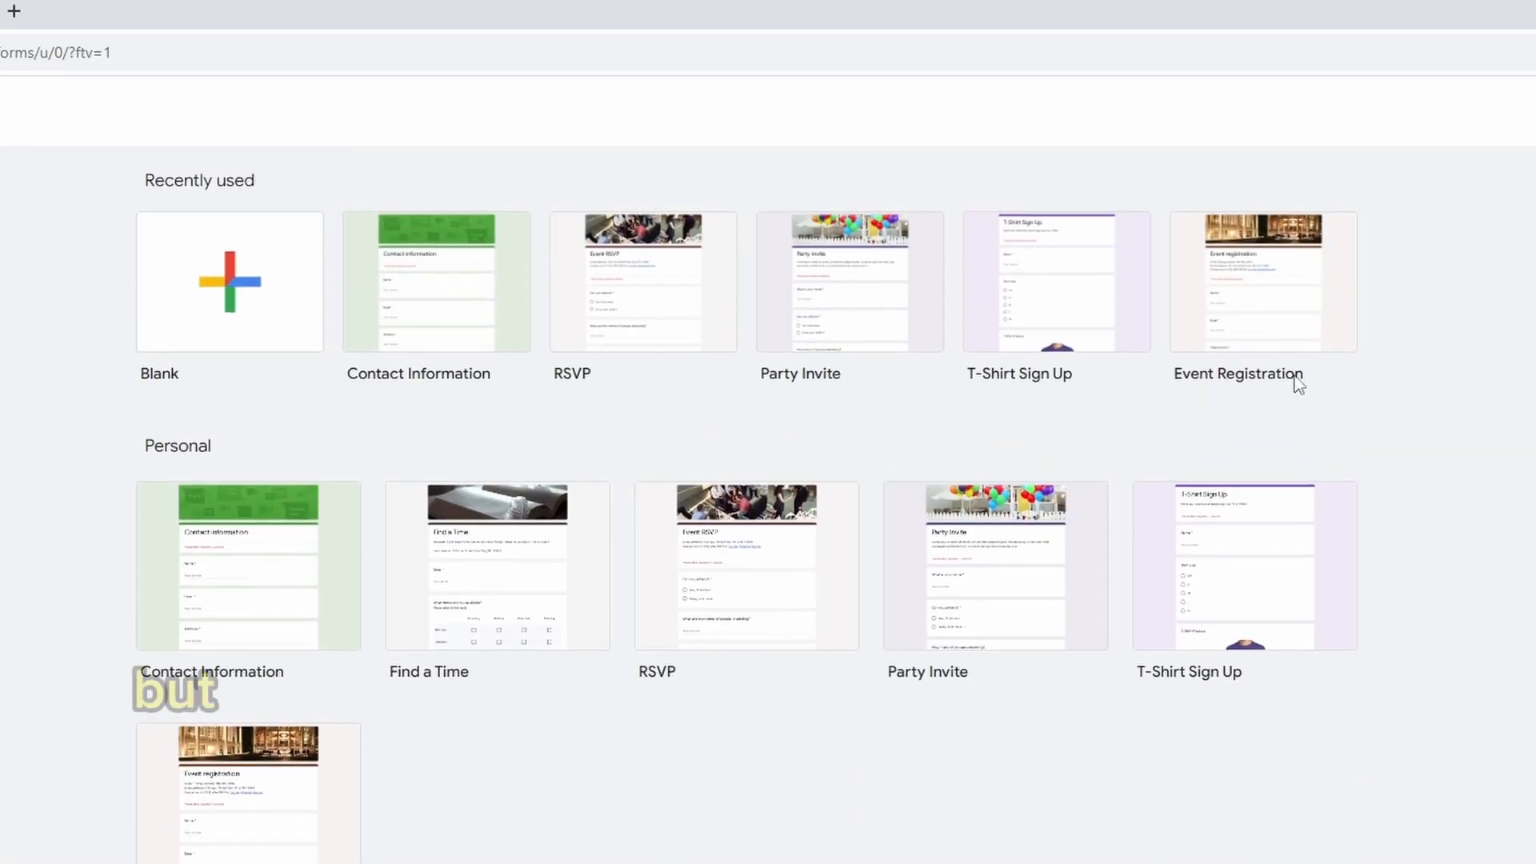
{"action": "left_click", "coordinate": [222, 307]}
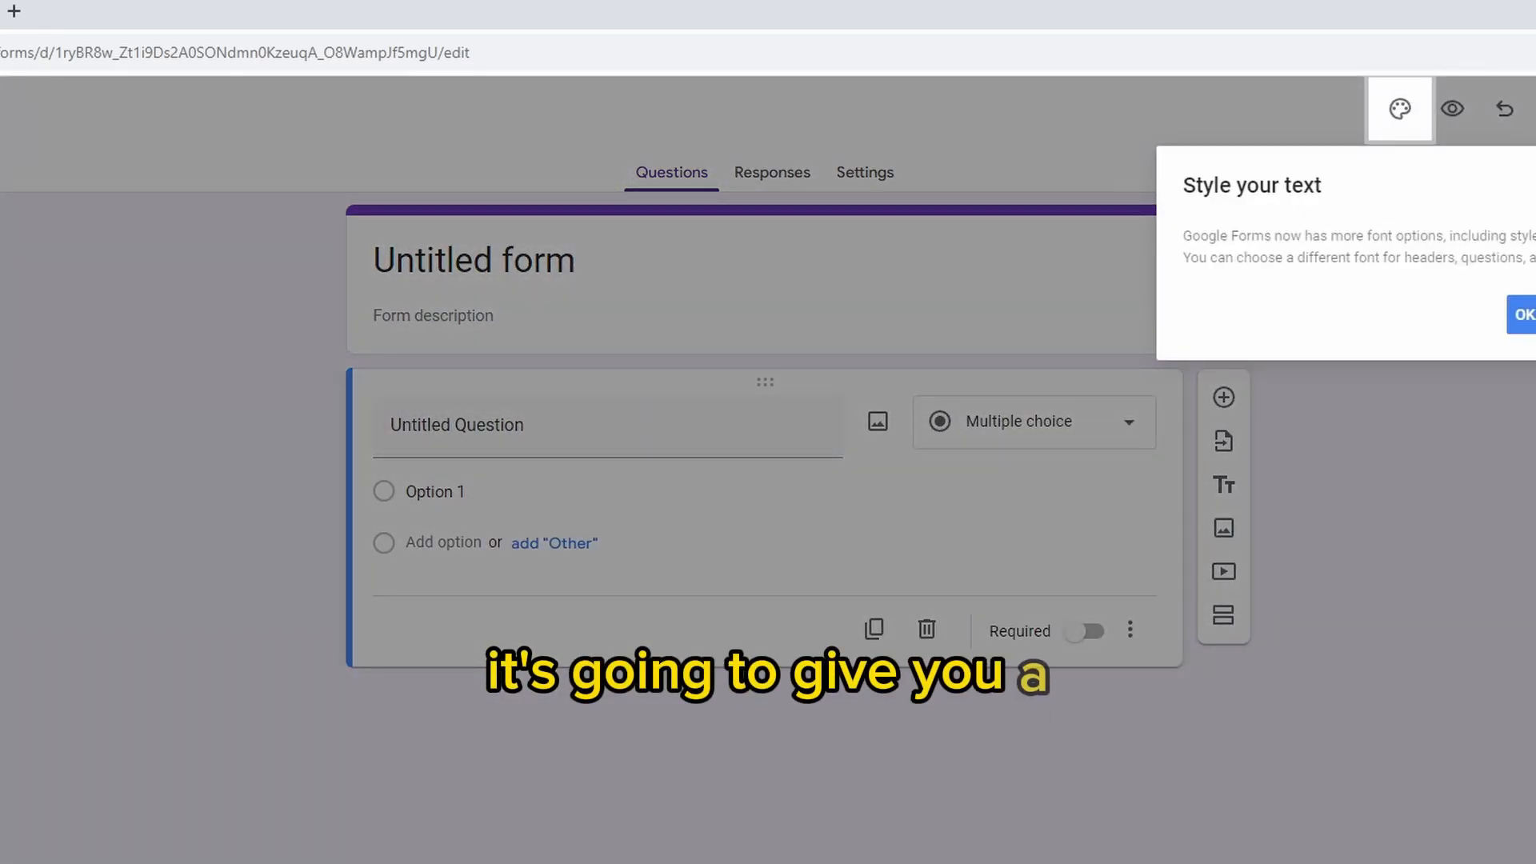
{"action": "left_click", "coordinate": [1525, 314]}
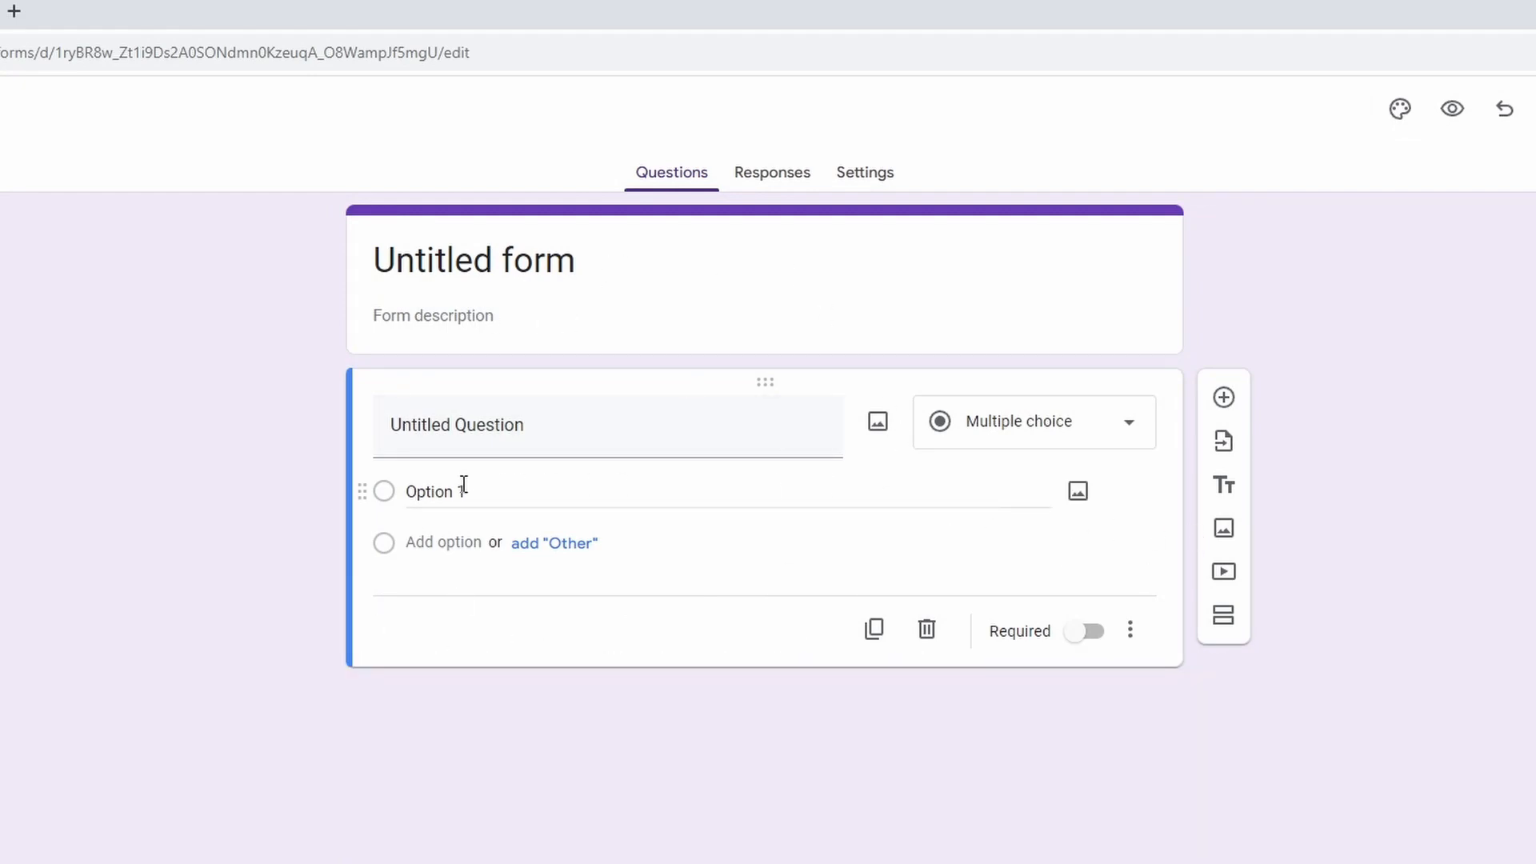
Title the form "ABC College" and enter "XYZ" as its description
{"action": "left_click", "coordinate": [584, 264]}
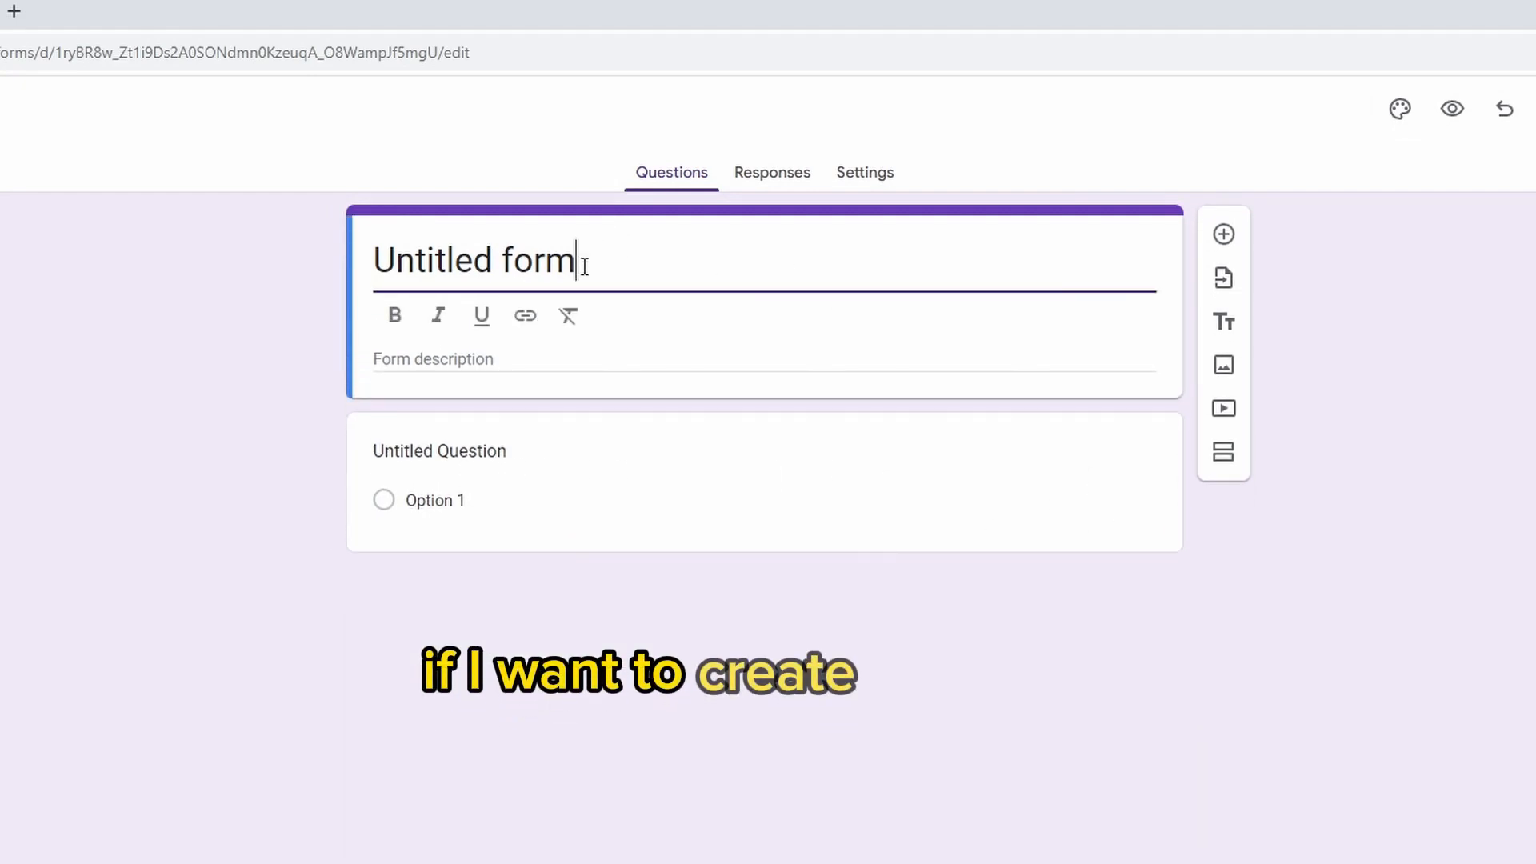
{"action": "left_click_drag", "start_coordinate": [485, 262], "coordinate": [370, 261]}
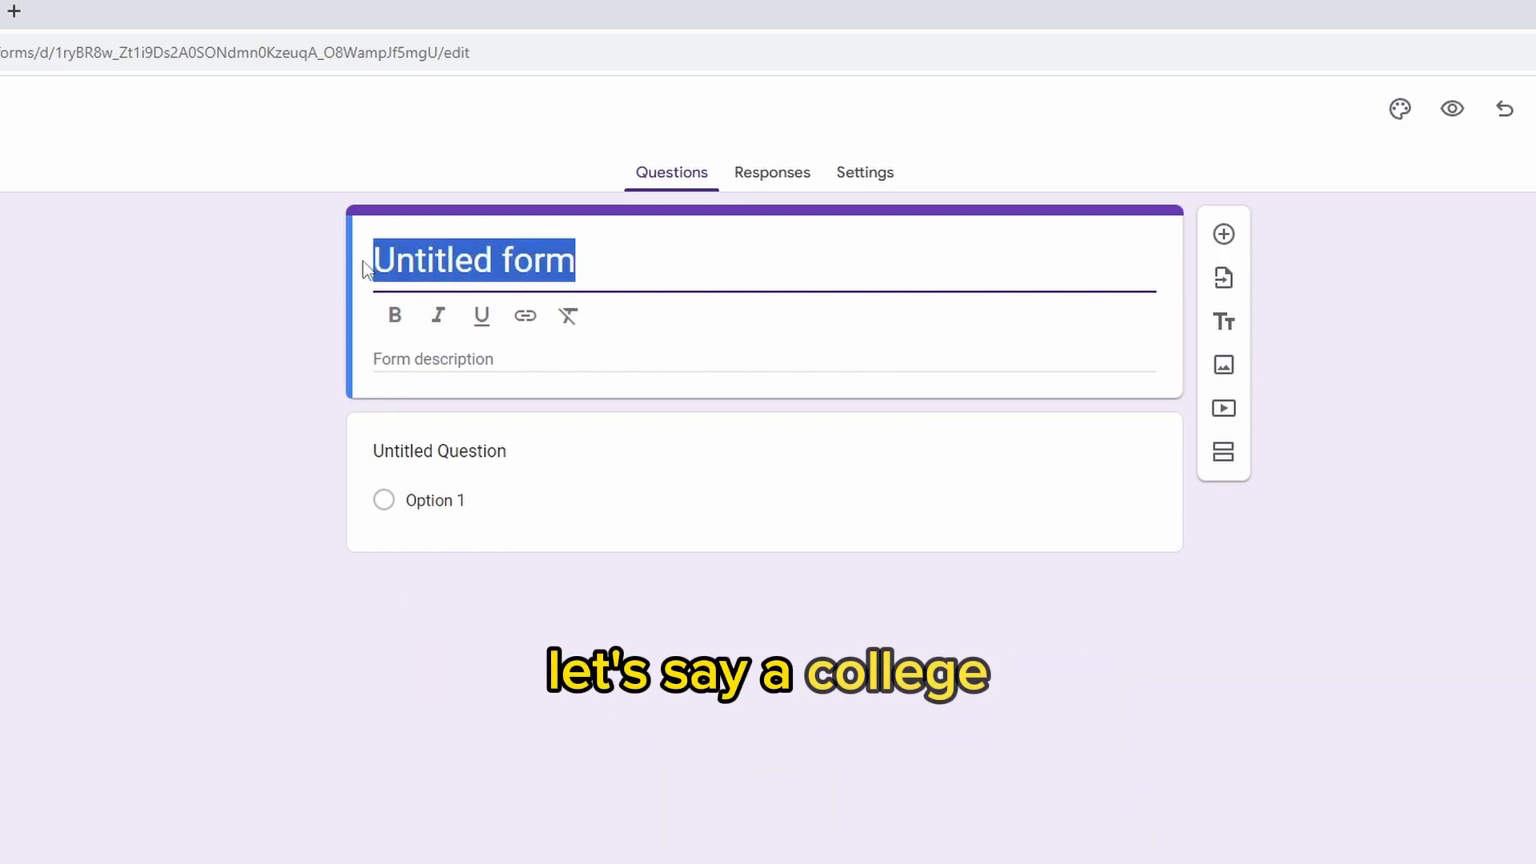
{"action": "type", "text": "ABC College"}
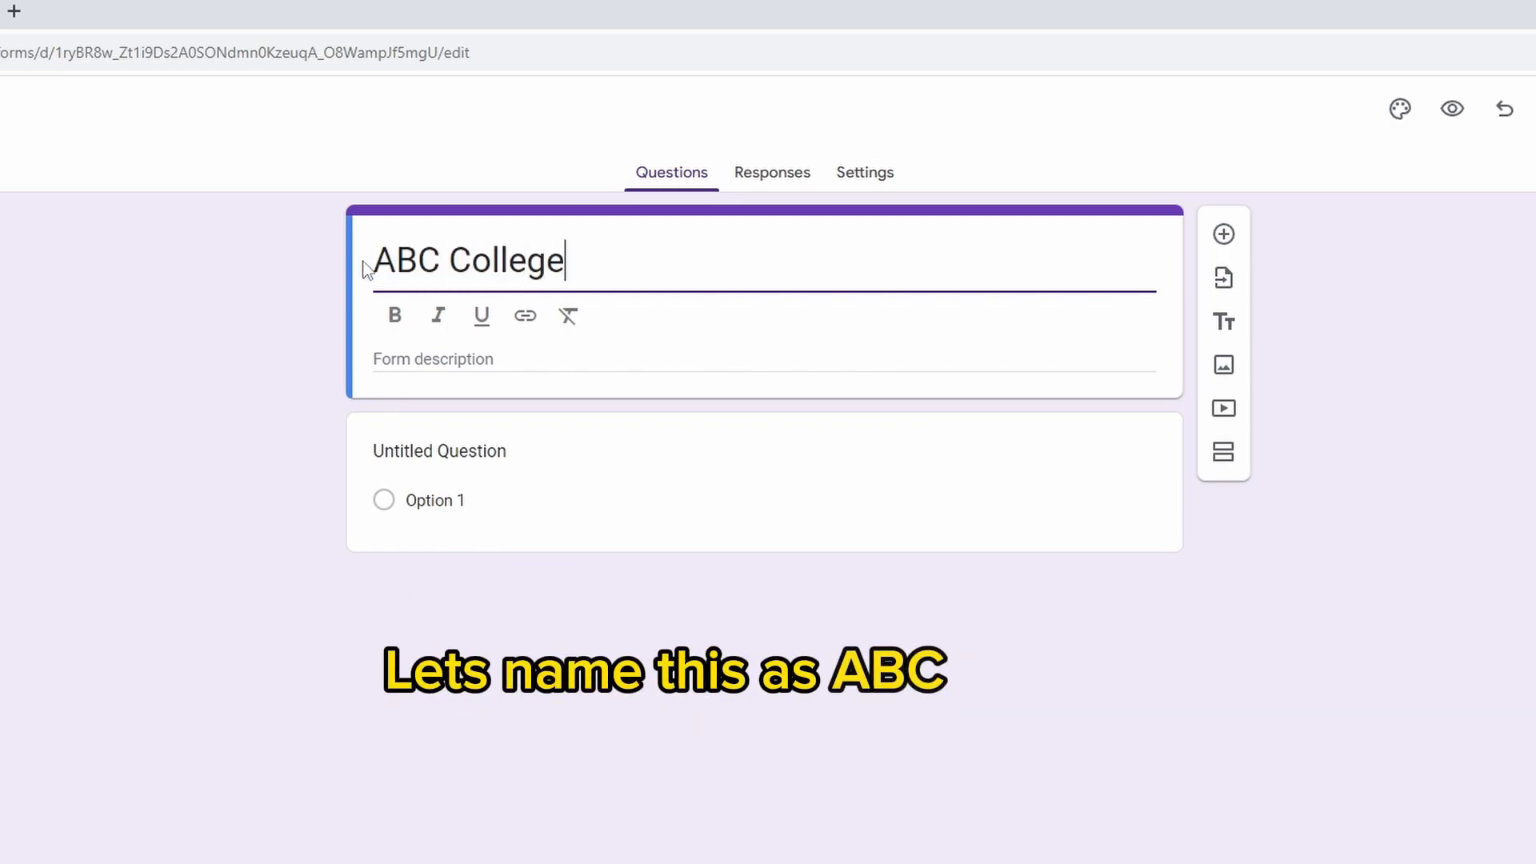
{"action": "left_click", "coordinate": [459, 360]}
{"action": "type", "text": "XYZ"}
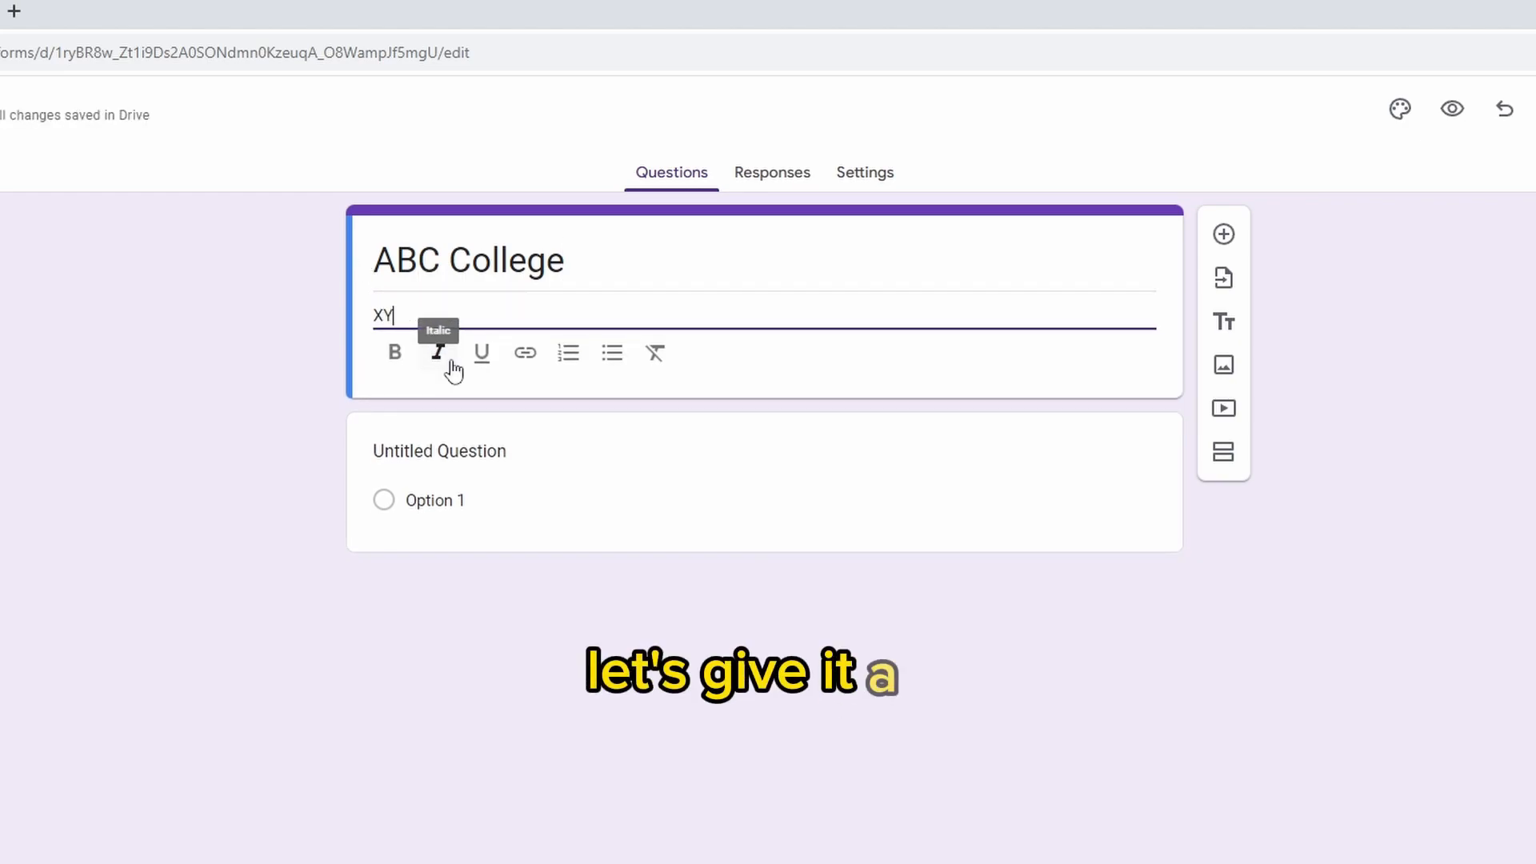
Turn the untitled question into a required short-answer question titled "Name"
{"action": "left_click", "coordinate": [482, 445]}
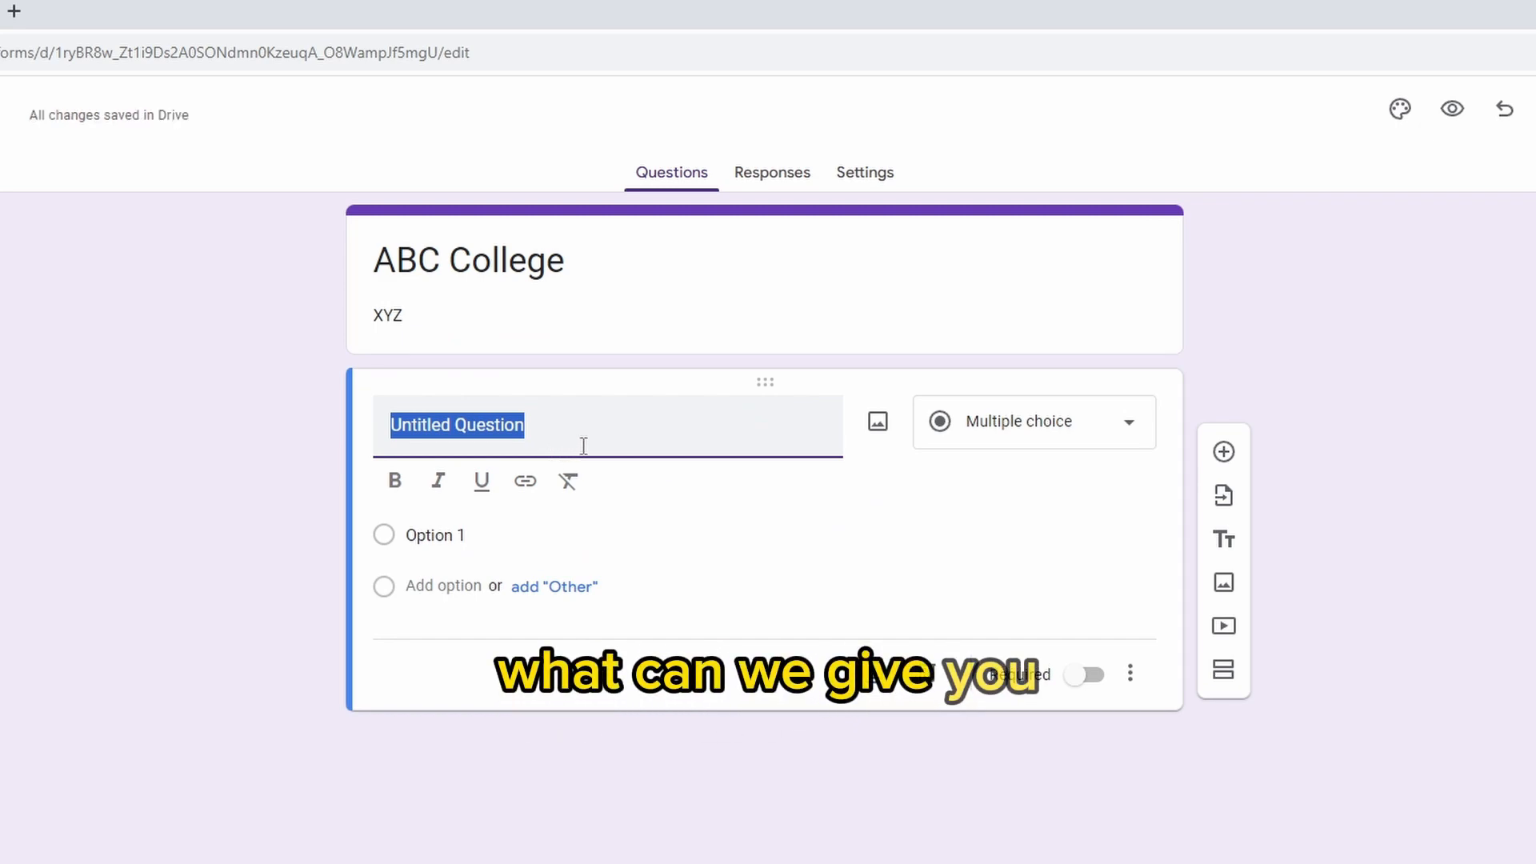
{"action": "type", "text": "Name"}
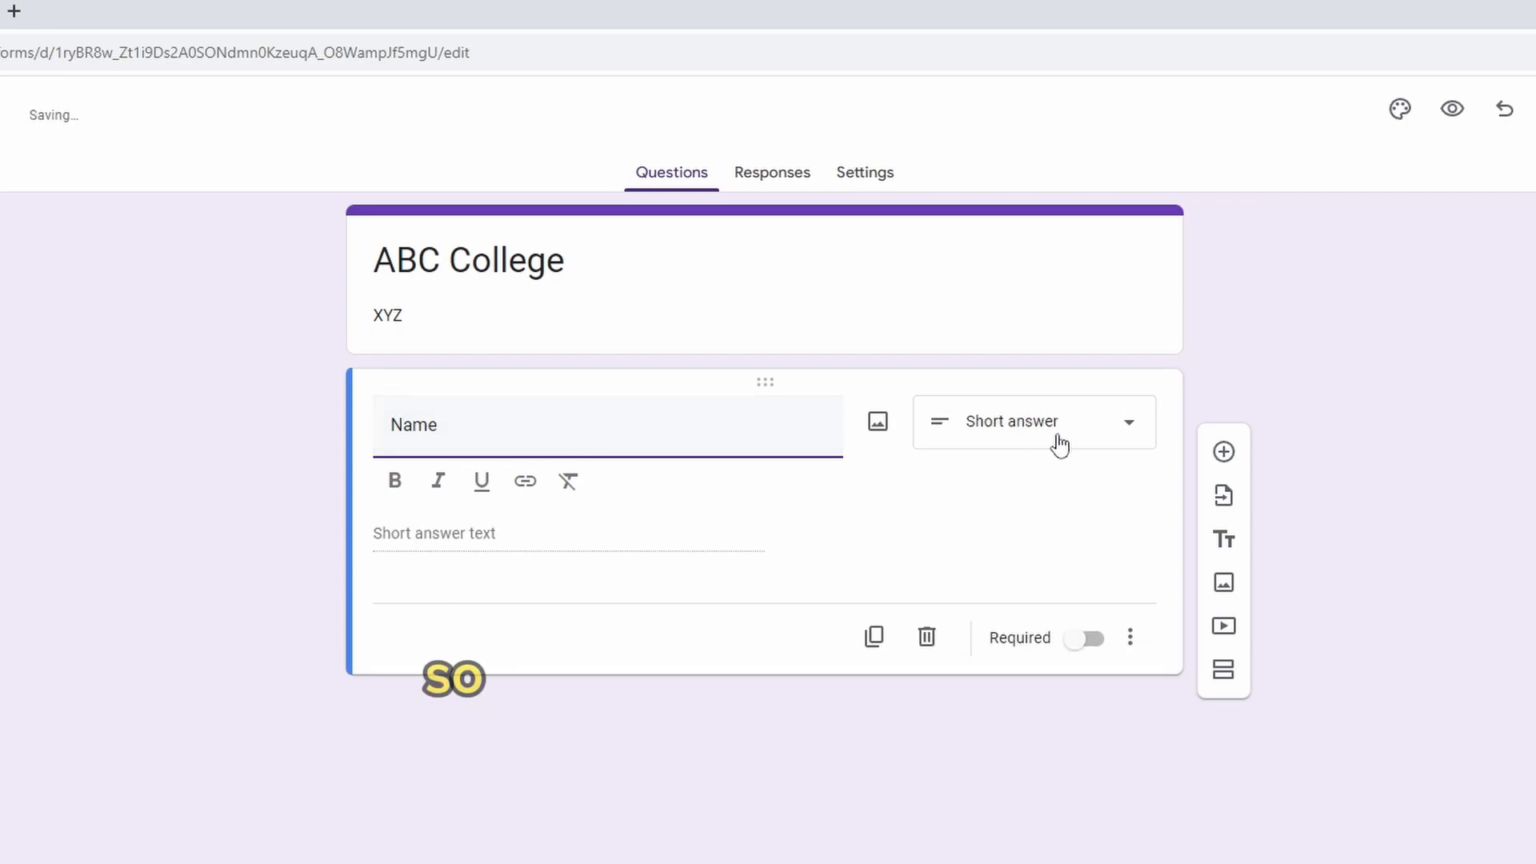
{"action": "left_click", "coordinate": [884, 513]}
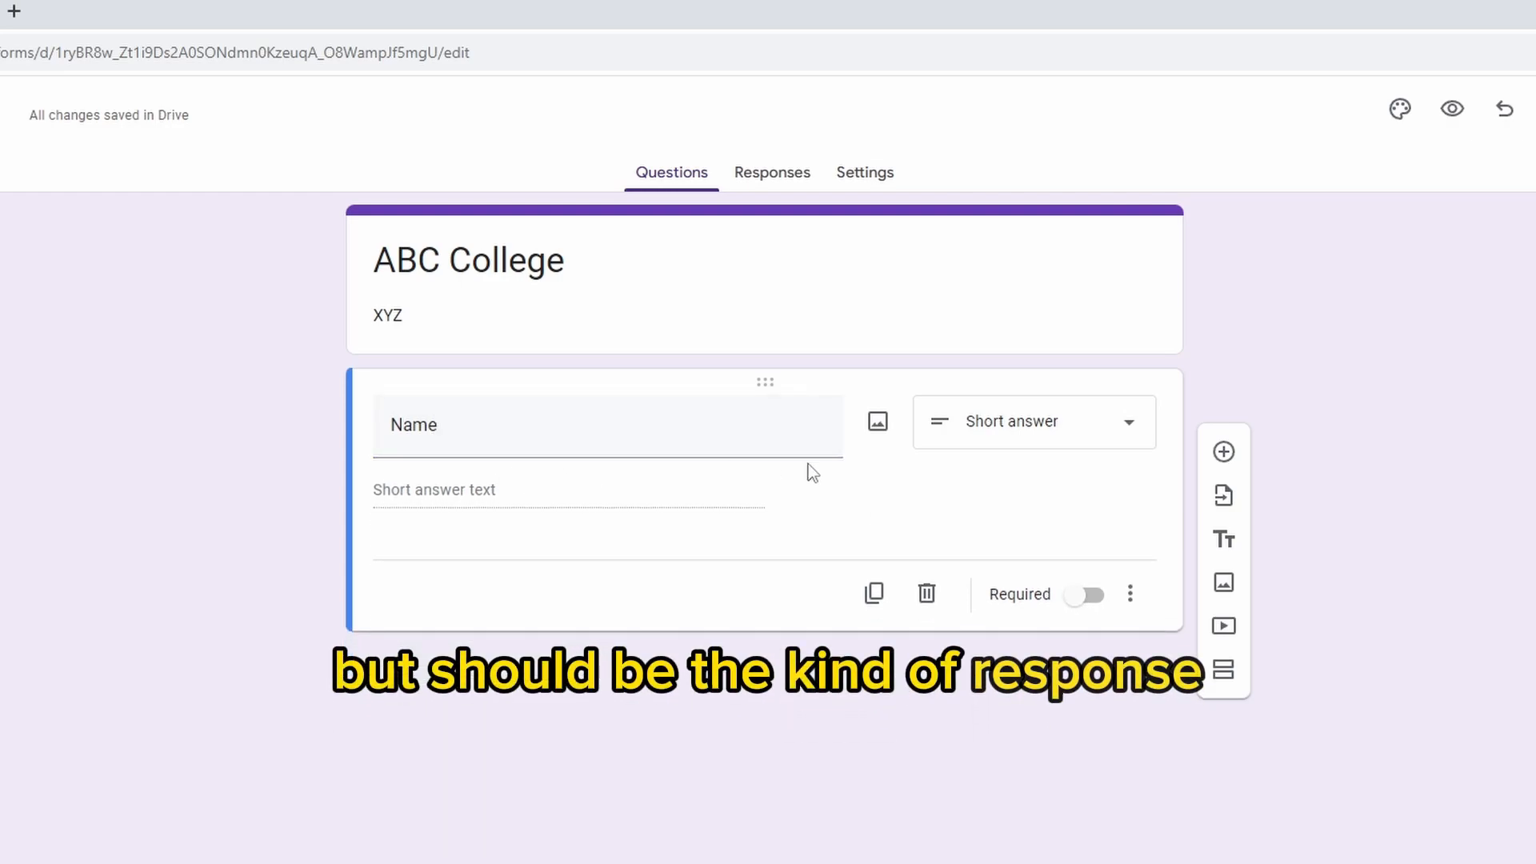
{"action": "left_click", "coordinate": [1008, 444]}
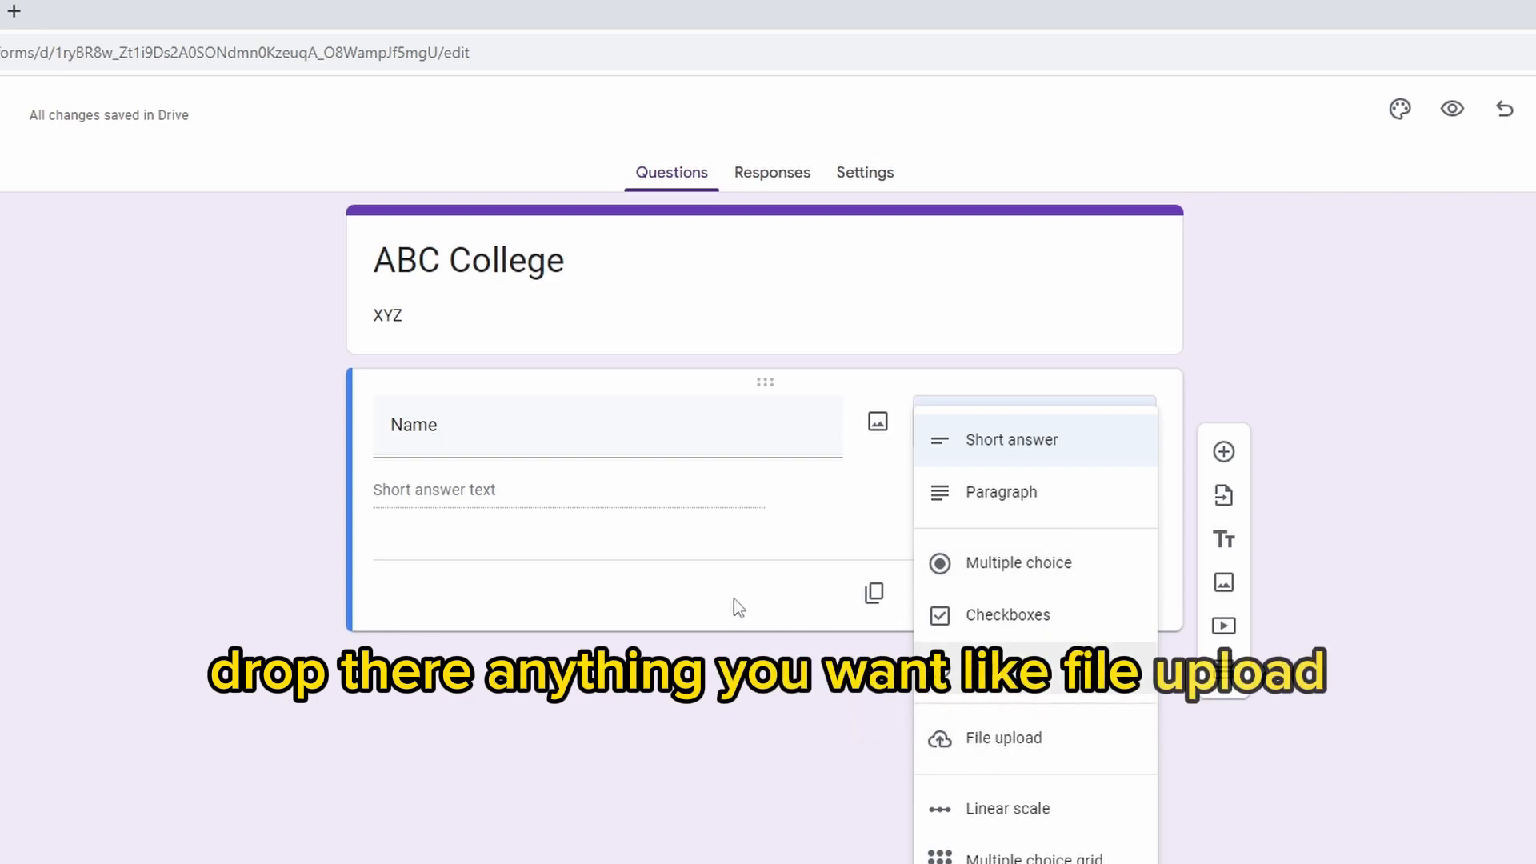
{"action": "left_click", "coordinate": [820, 556]}
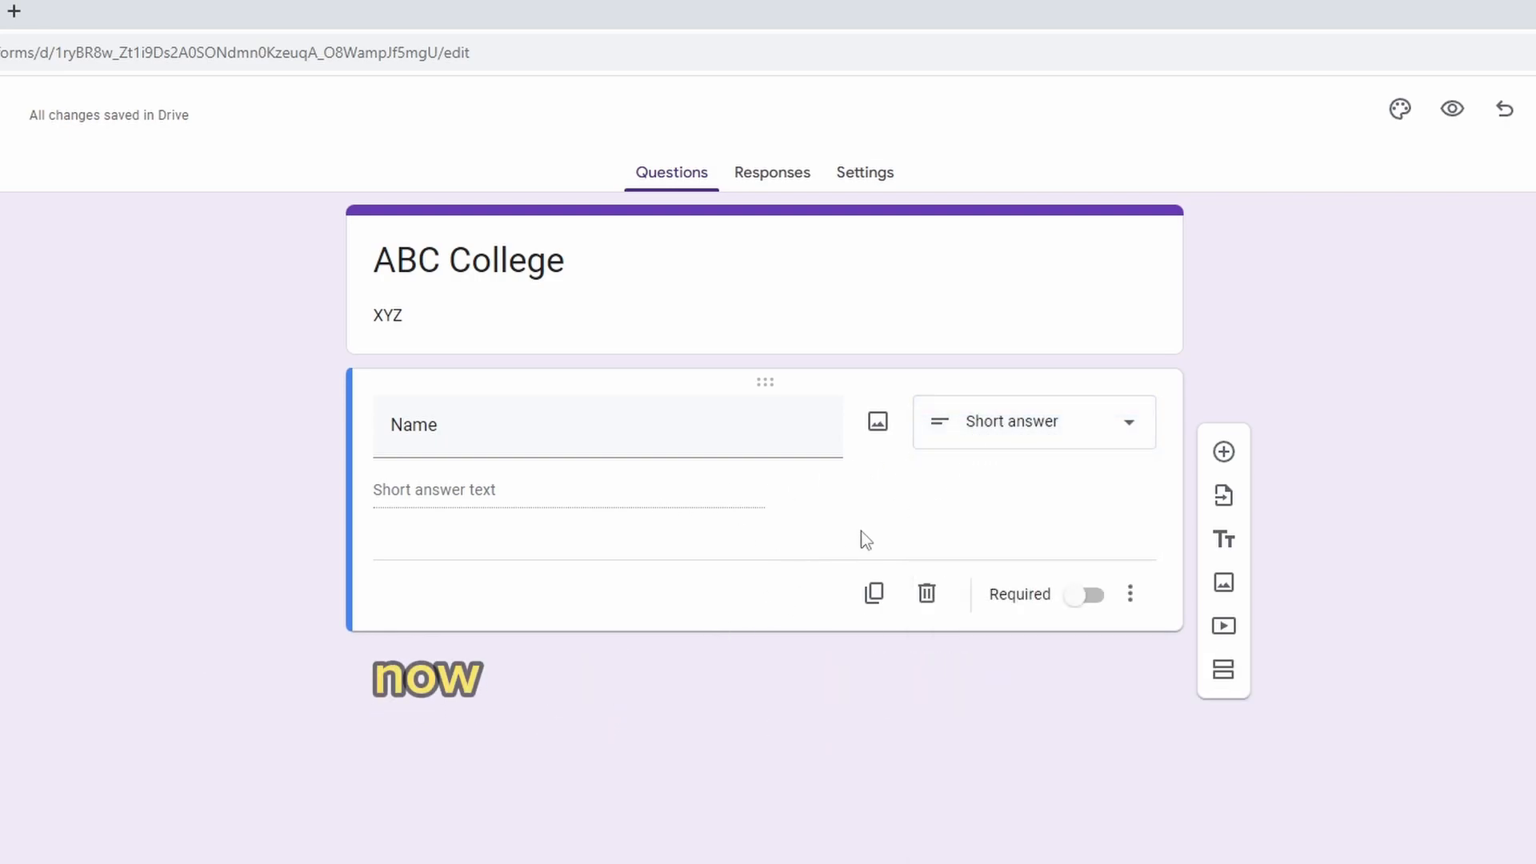
{"action": "left_click", "coordinate": [1093, 602]}
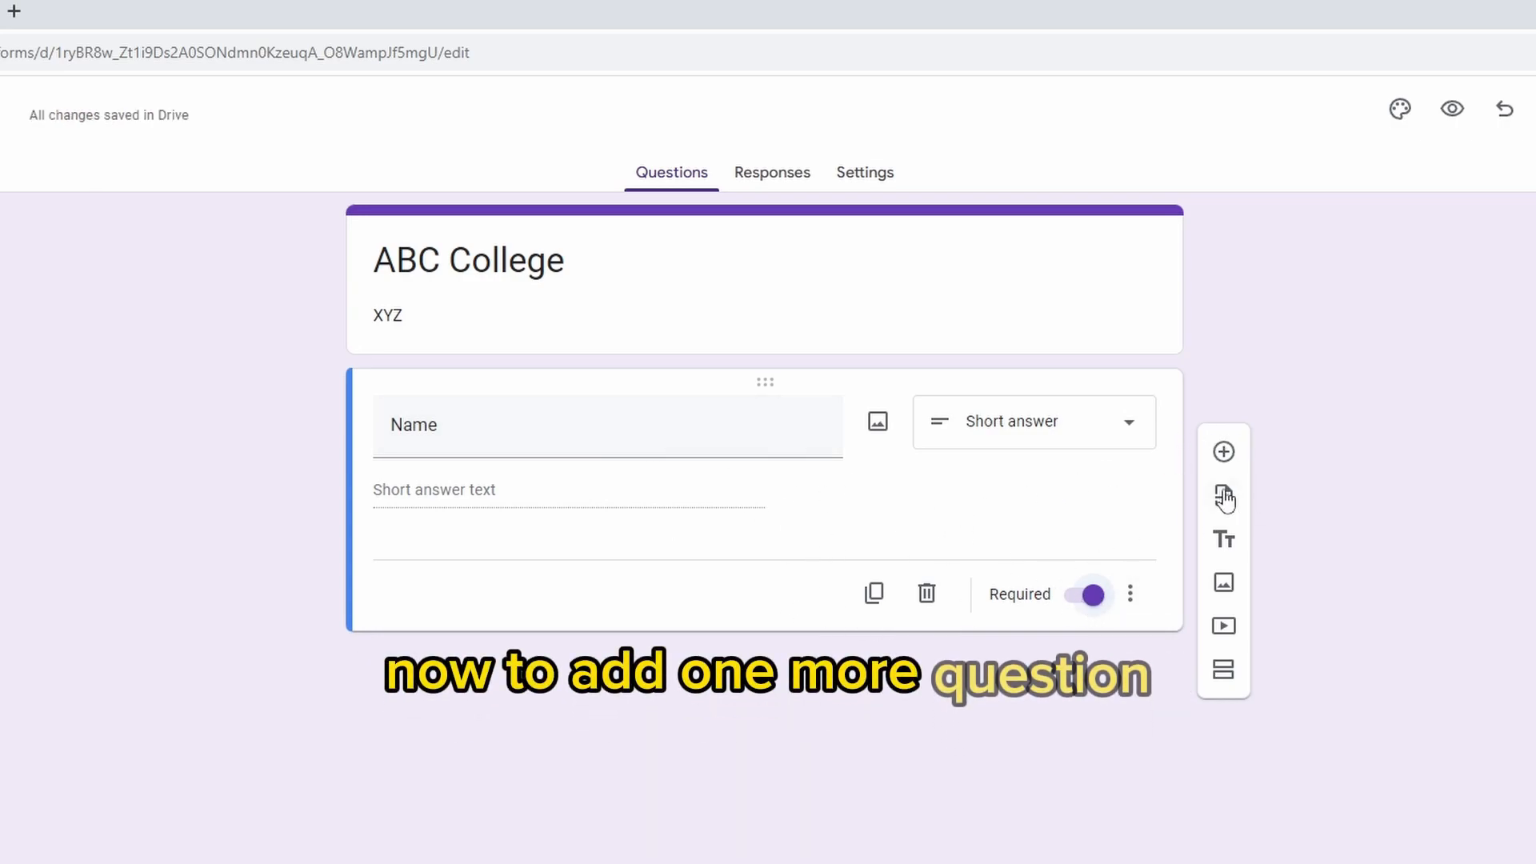
Add a second short-answer question titled "Email" and make it required
{"action": "left_click", "coordinate": [1225, 453]}
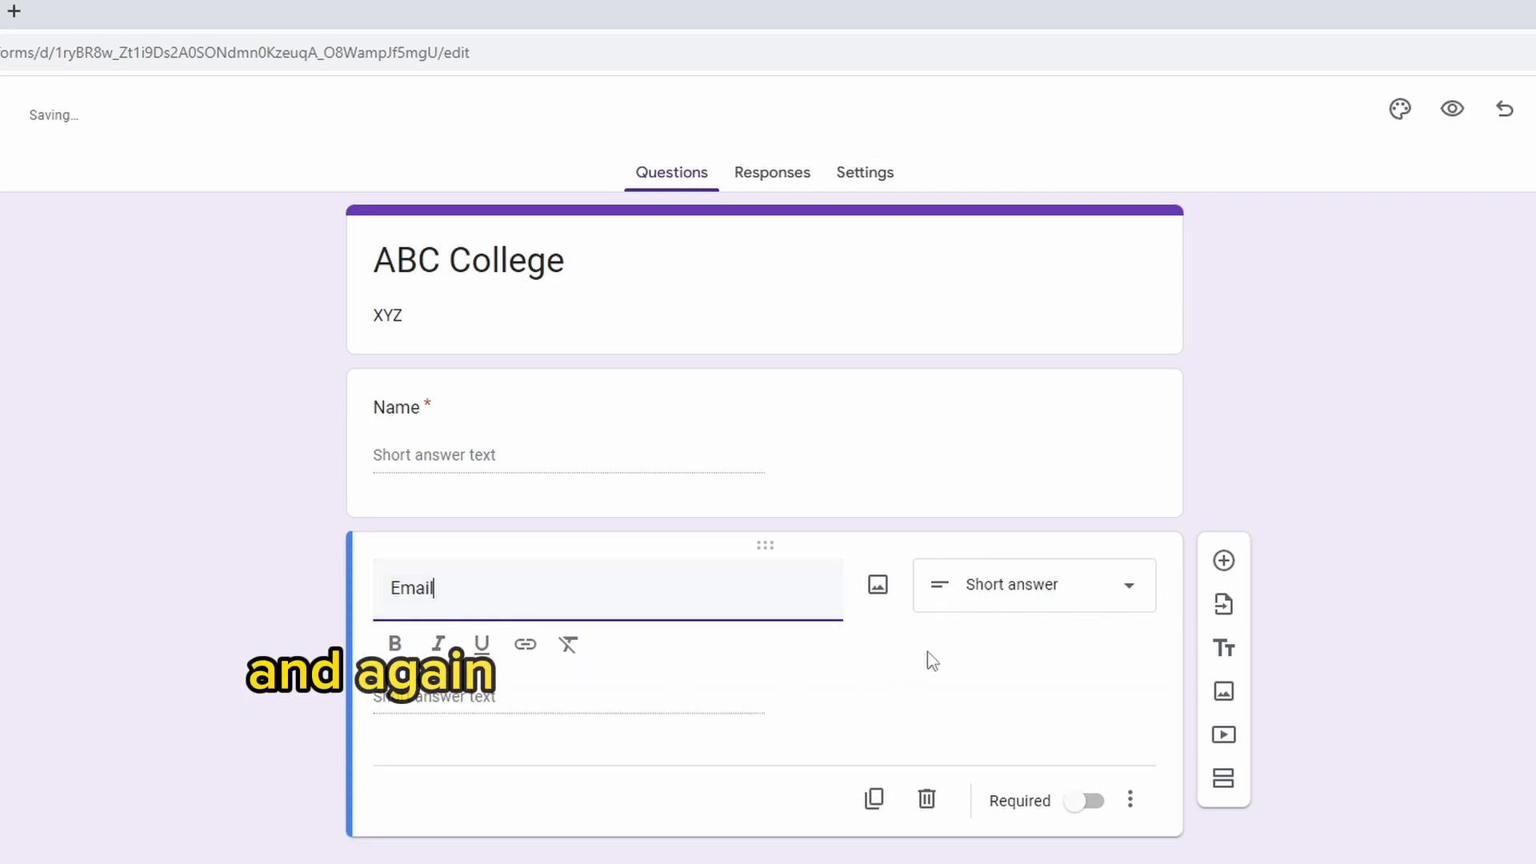
{"action": "left_click", "coordinate": [925, 653]}
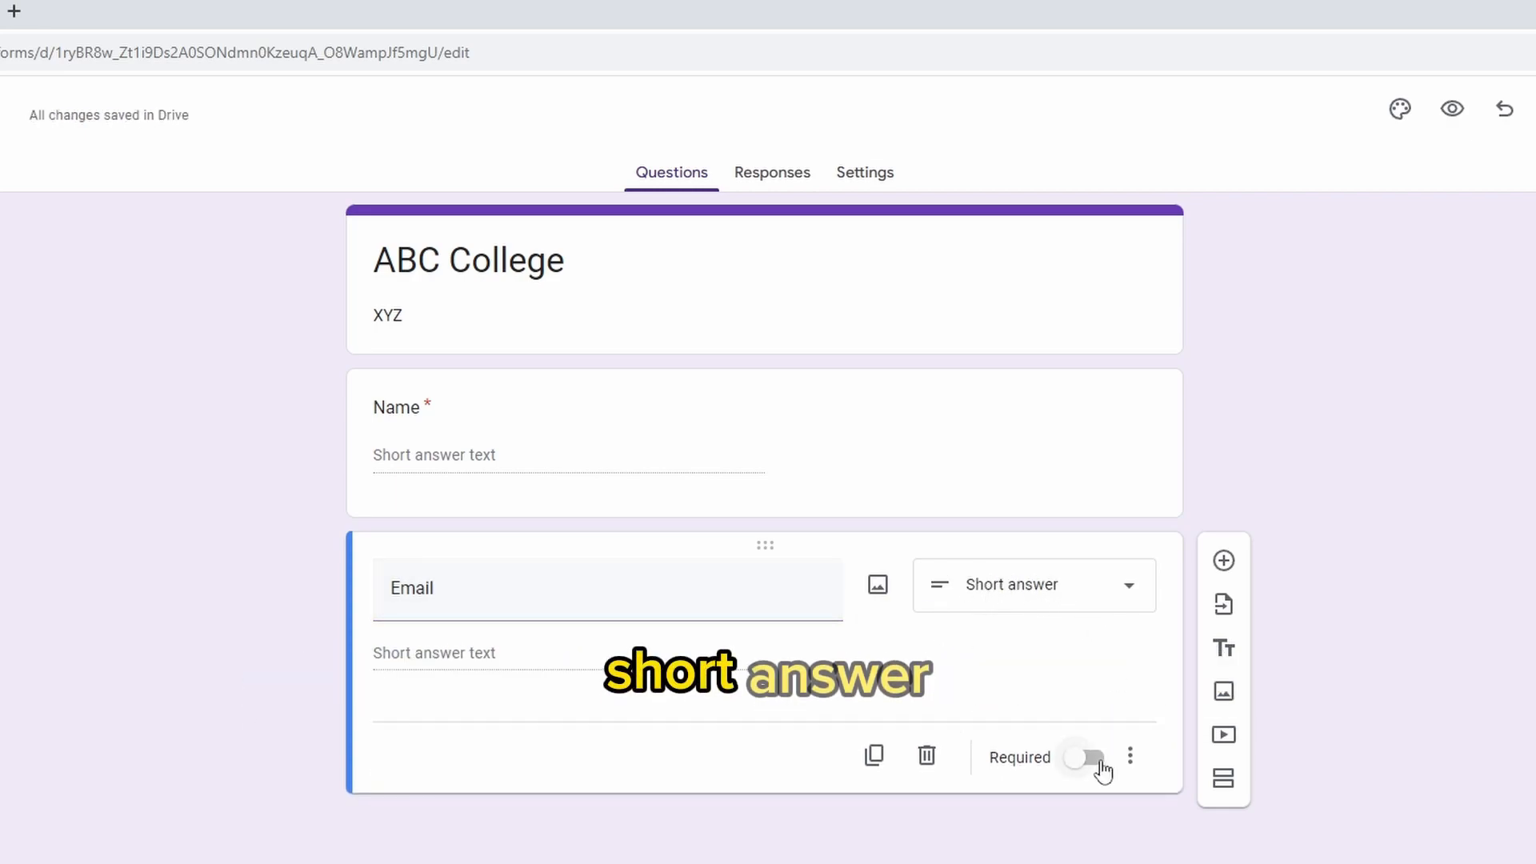
{"action": "left_click", "coordinate": [1104, 768]}
Add a third question, "Do you like Sports?", as multiple choice
{"action": "left_click", "coordinate": [1226, 562]}
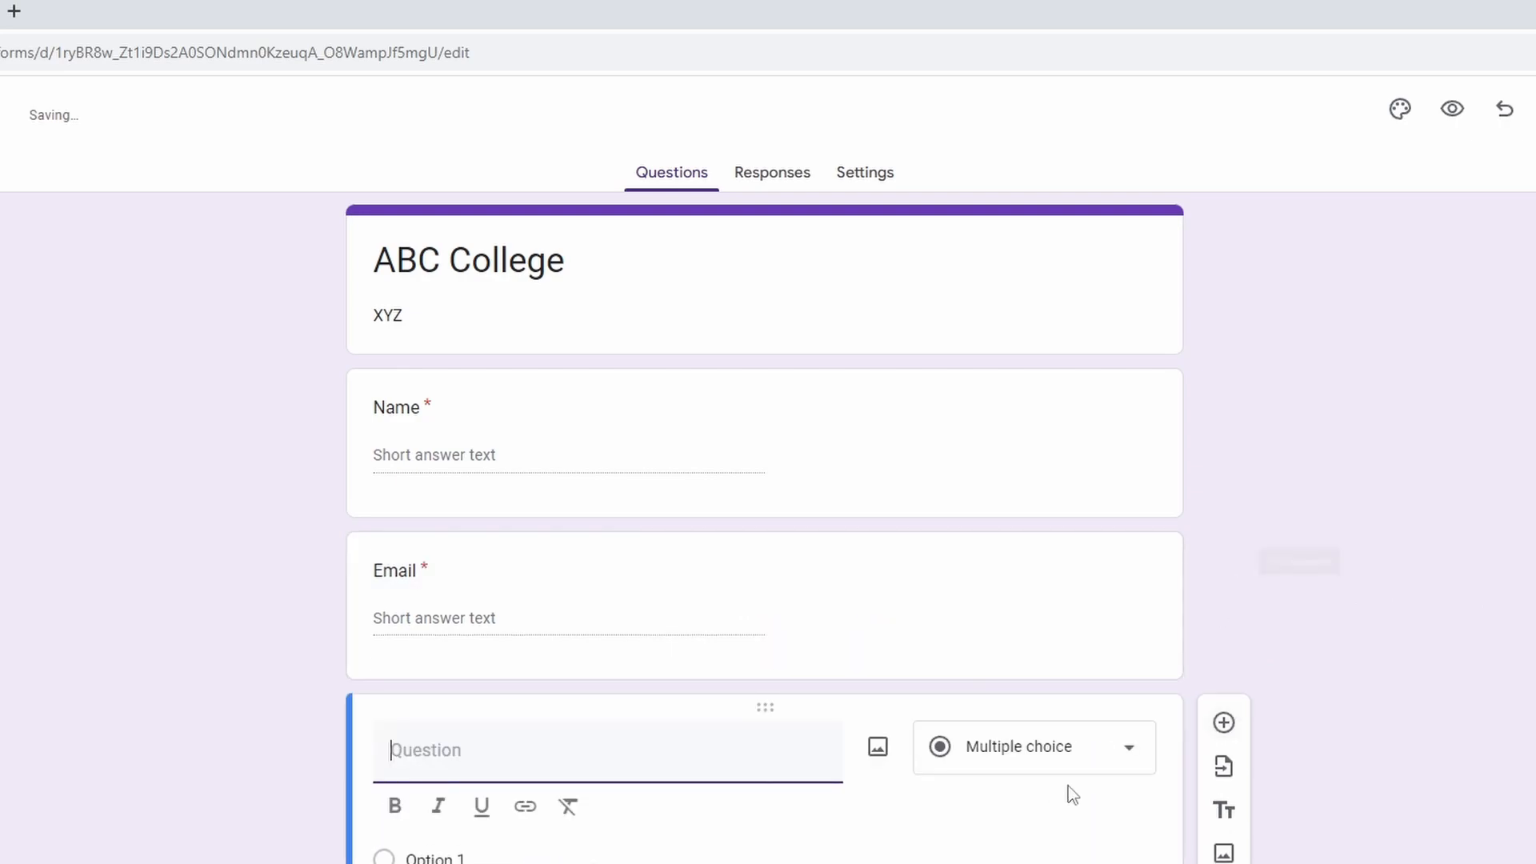
{"action": "type", "text": "Do y"}
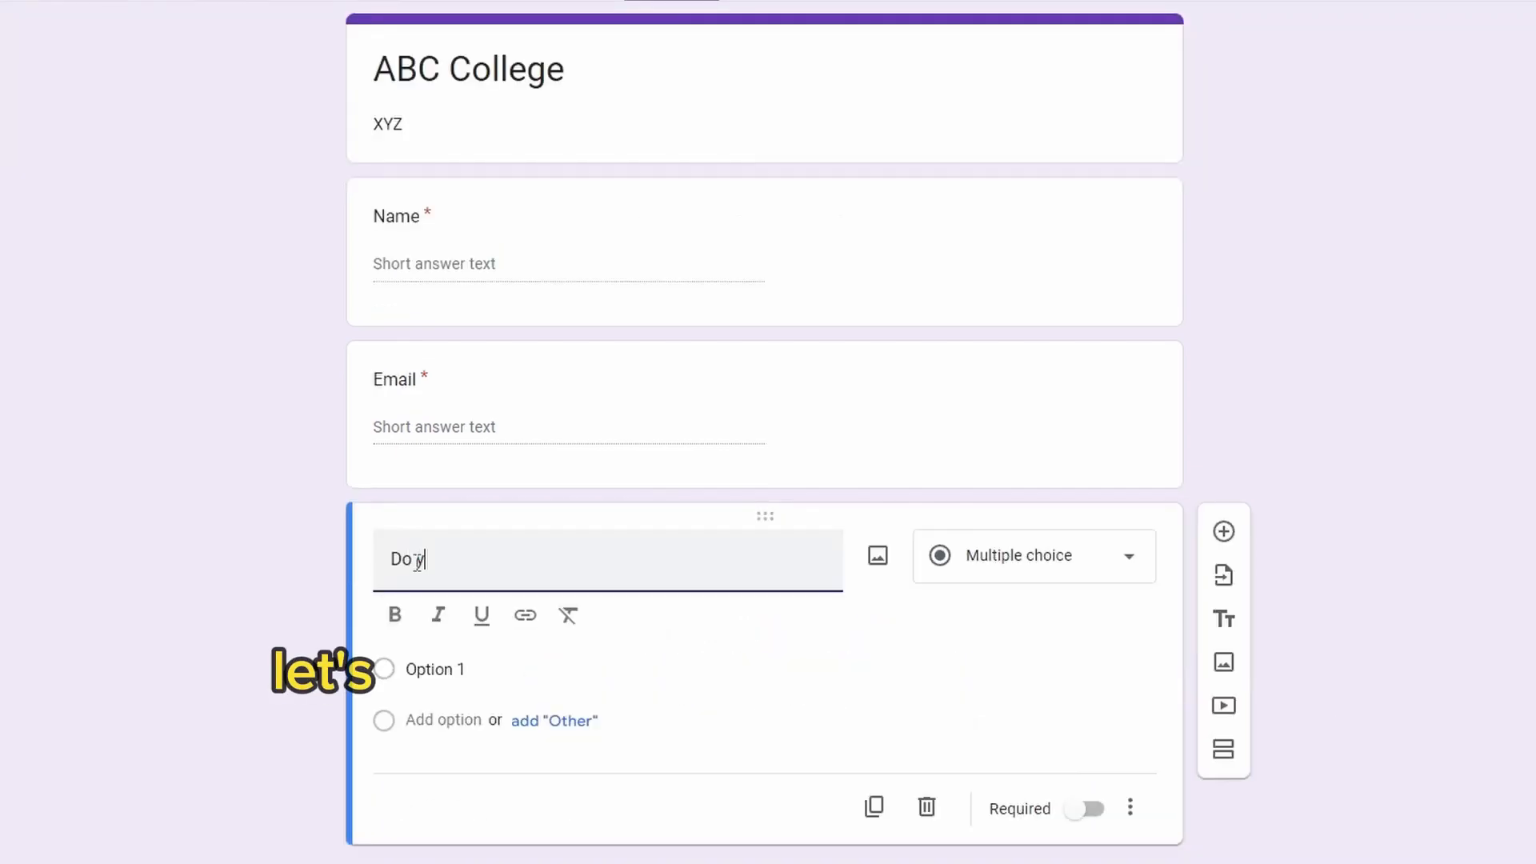
{"action": "type", "text": "ou like S"}
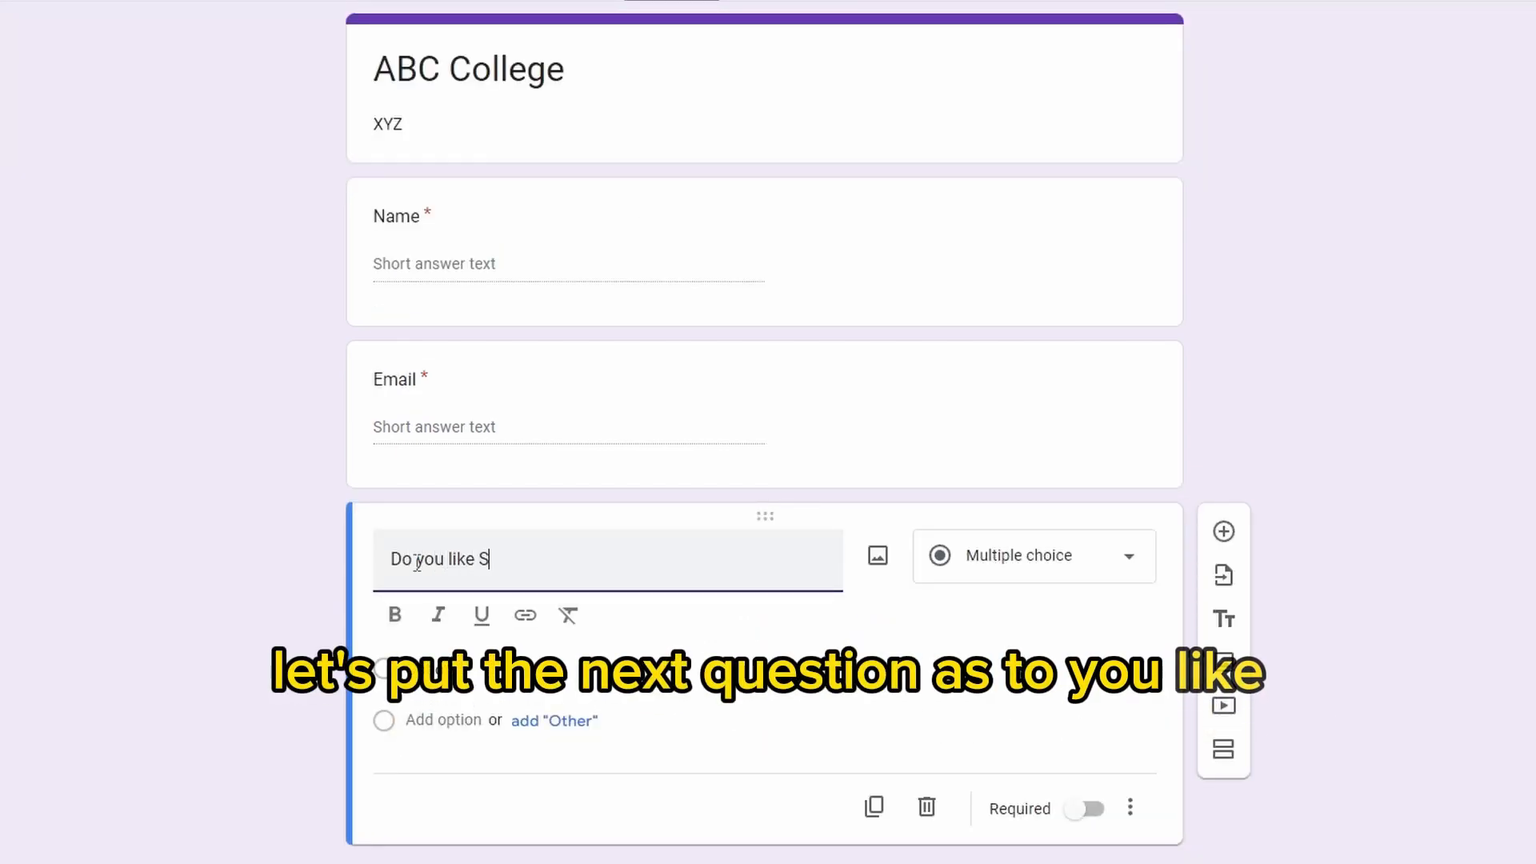
{"action": "type", "text": "ports?"}
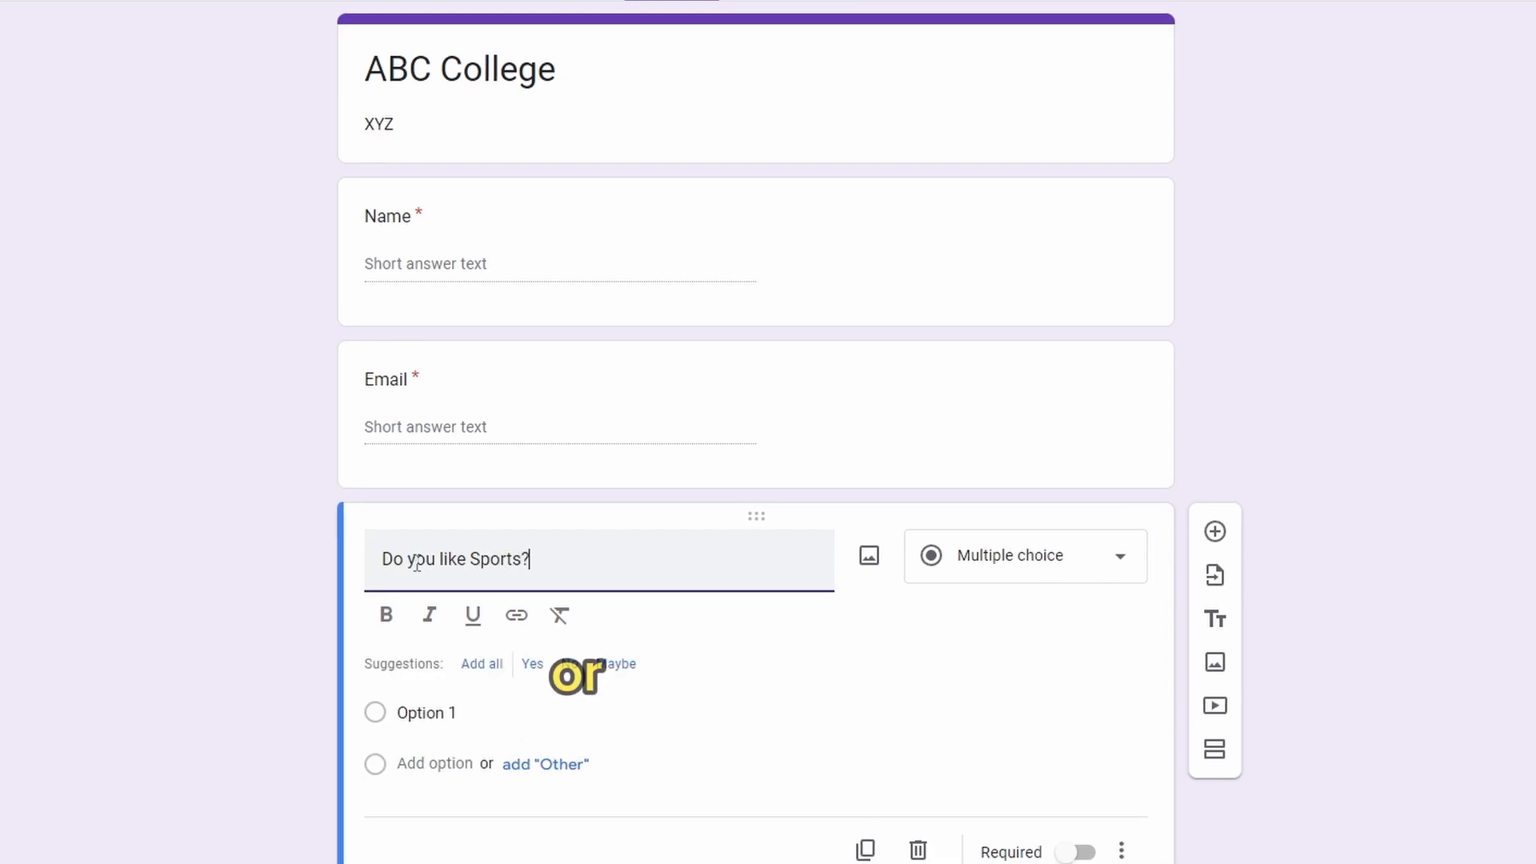
{"action": "left_click", "coordinate": [945, 581]}
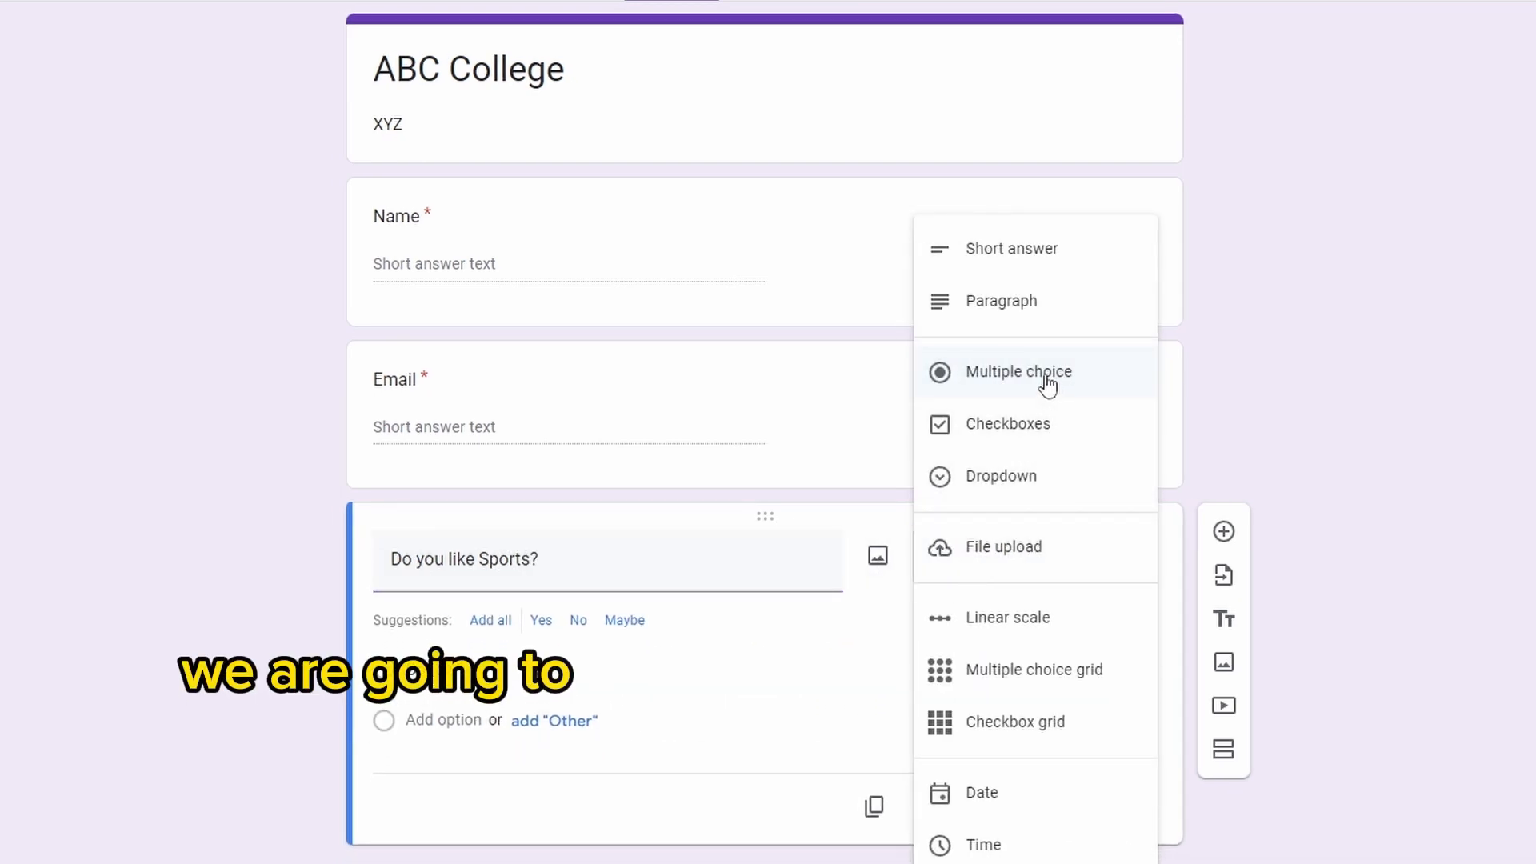
{"action": "left_click", "coordinate": [1007, 383]}
Give the sports question two answer options, "yes" and "No"
{"action": "left_click", "coordinate": [432, 669]}
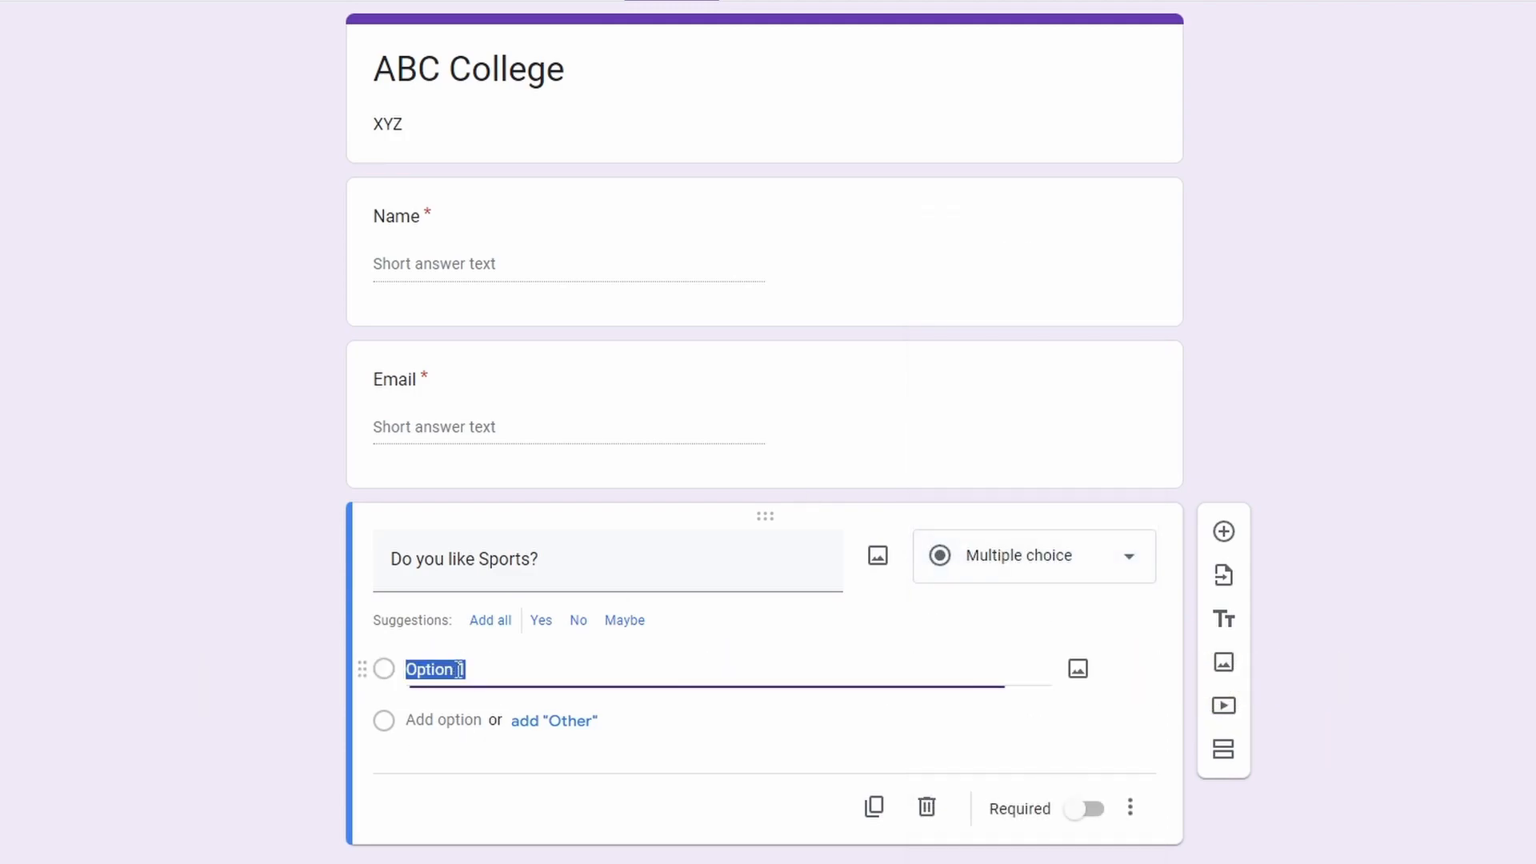
{"action": "type", "text": "yes"}
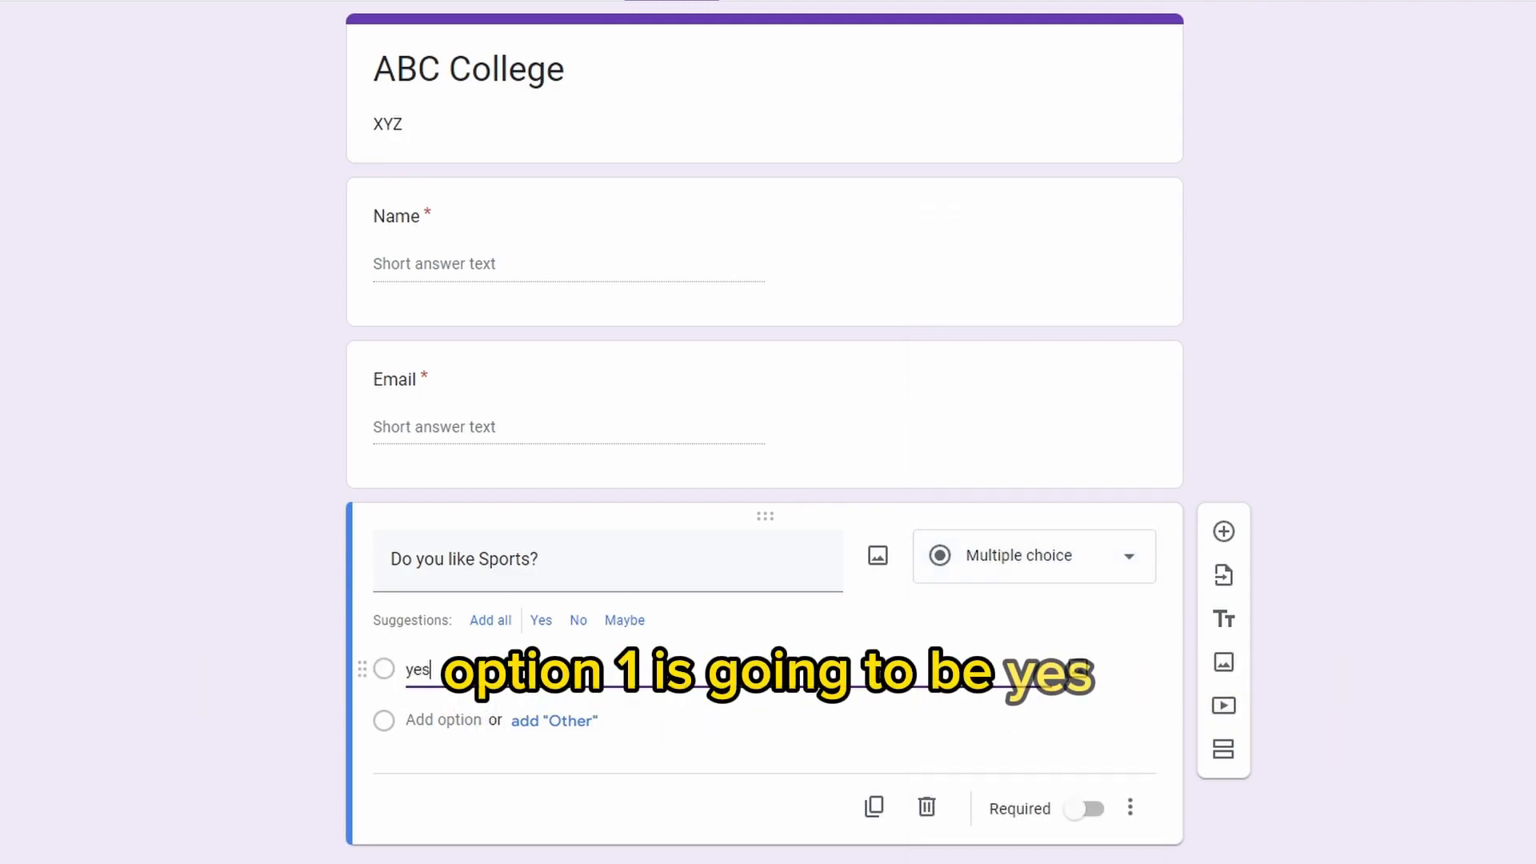
{"action": "left_click", "coordinate": [415, 718]}
{"action": "type", "text": "N"}
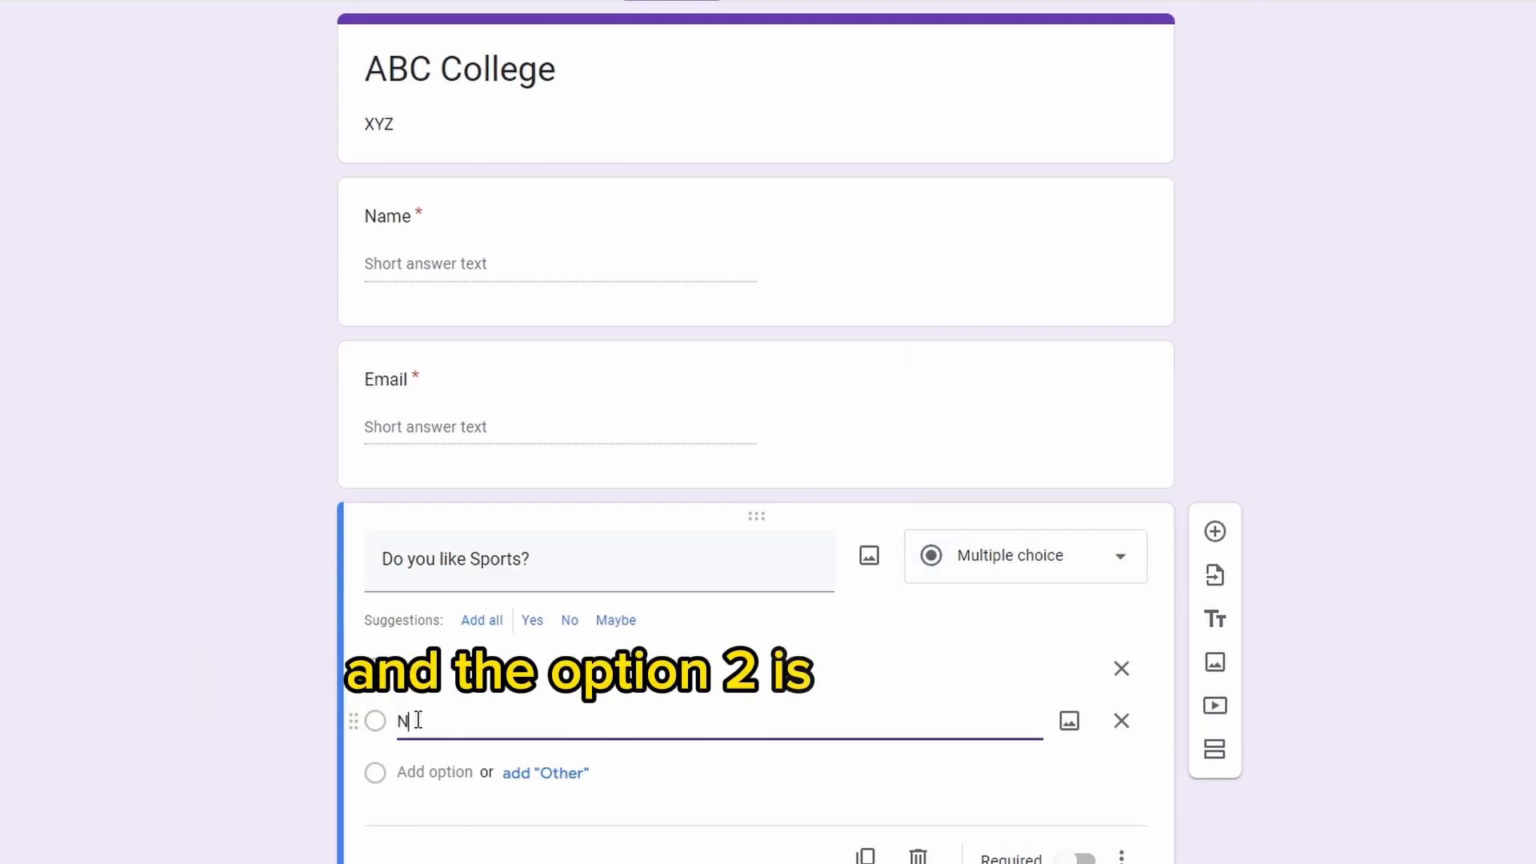
{"action": "type", "text": "o"}
{"action": "left_click", "coordinate": [1438, 461]}
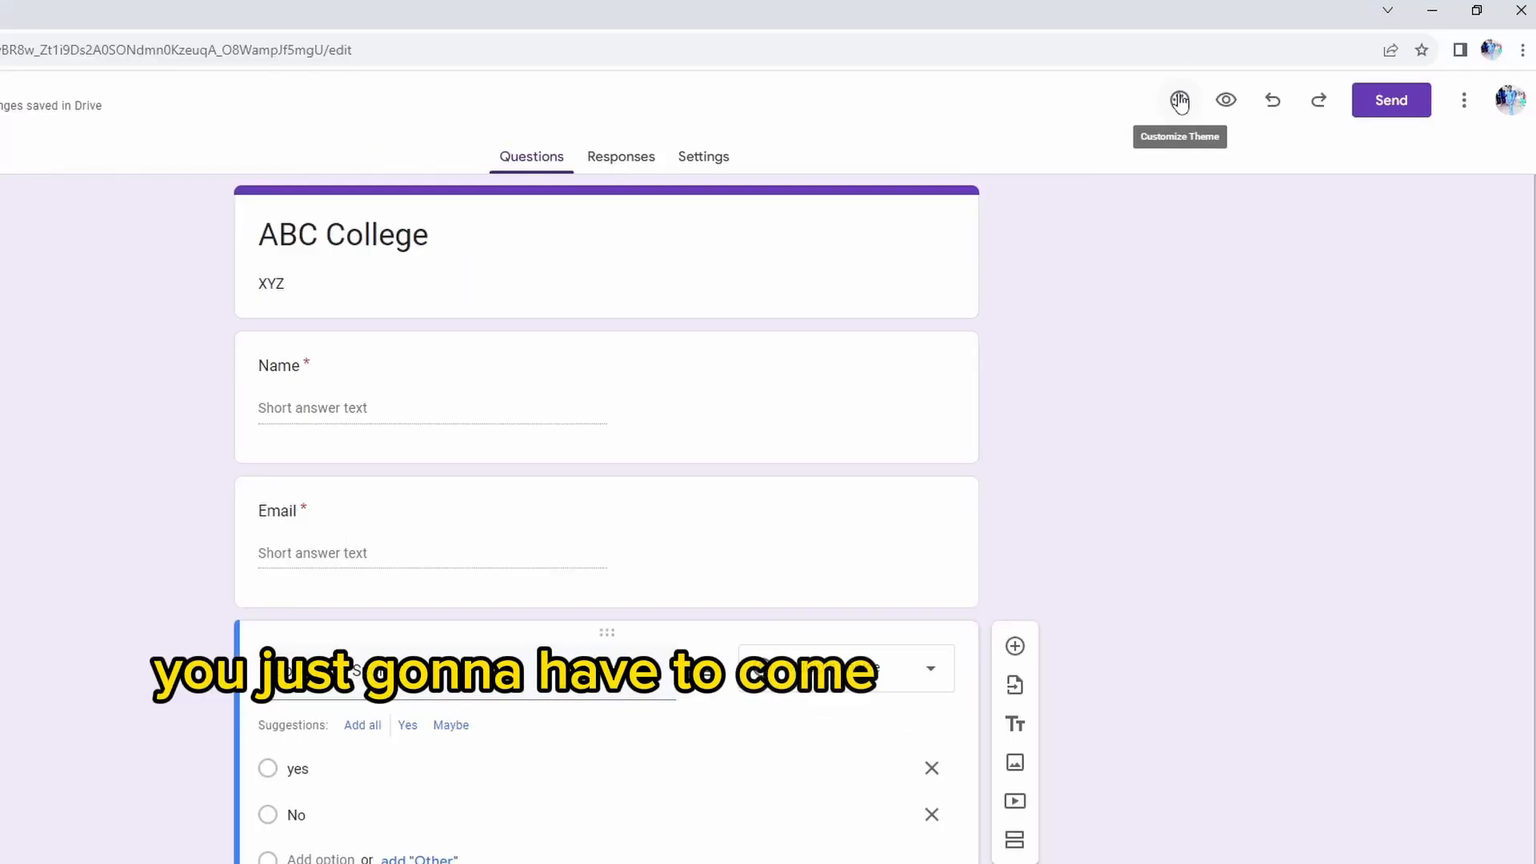
Customize the form's theme with the Impact header font and the bright blue colour between indigo and light blue
{"action": "left_click", "coordinate": [1179, 101]}
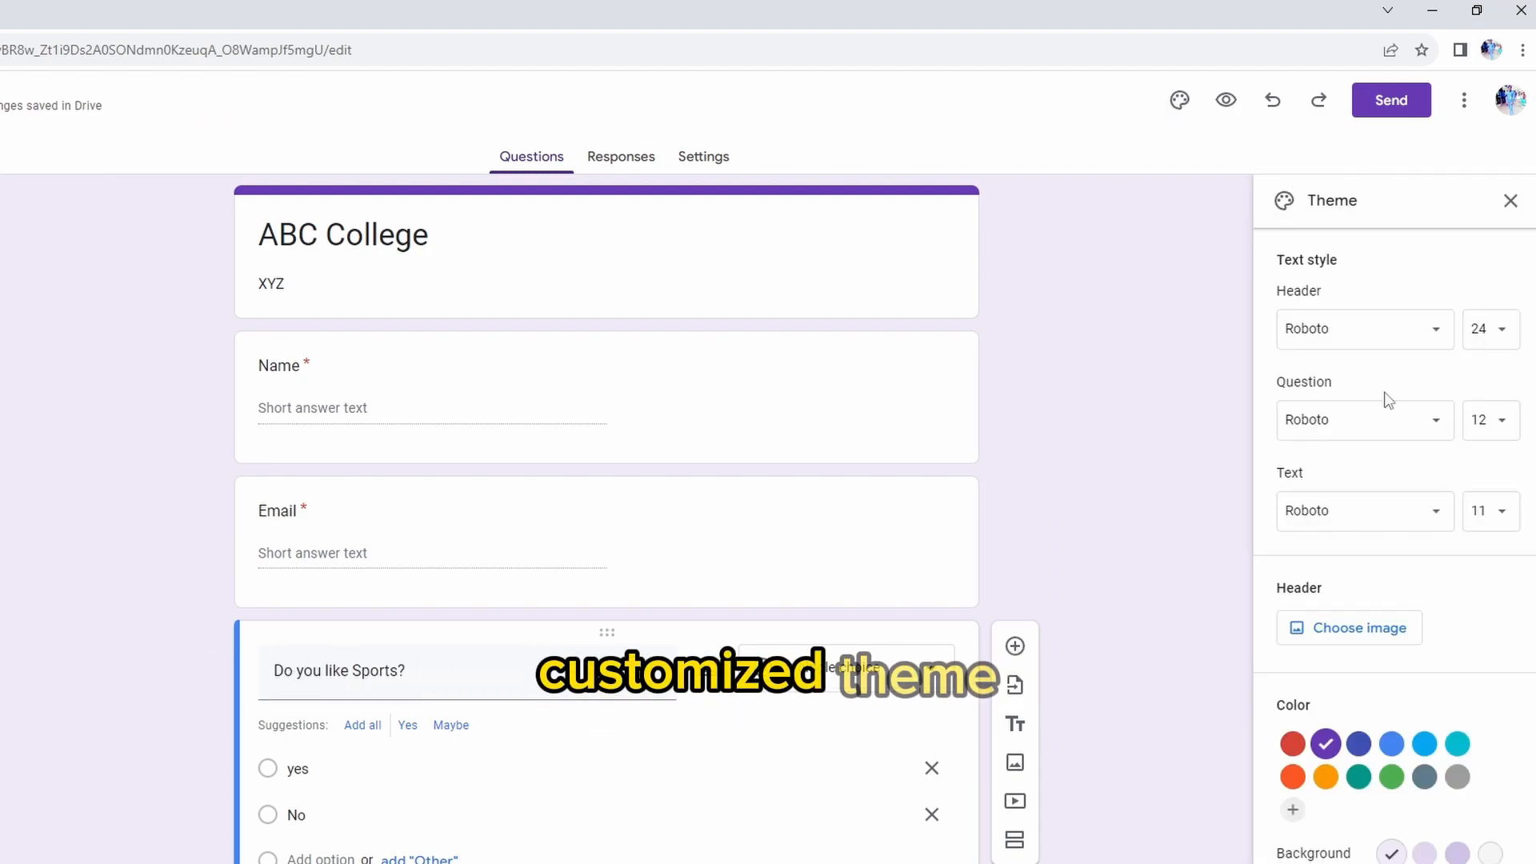
{"action": "left_click", "coordinate": [1394, 348]}
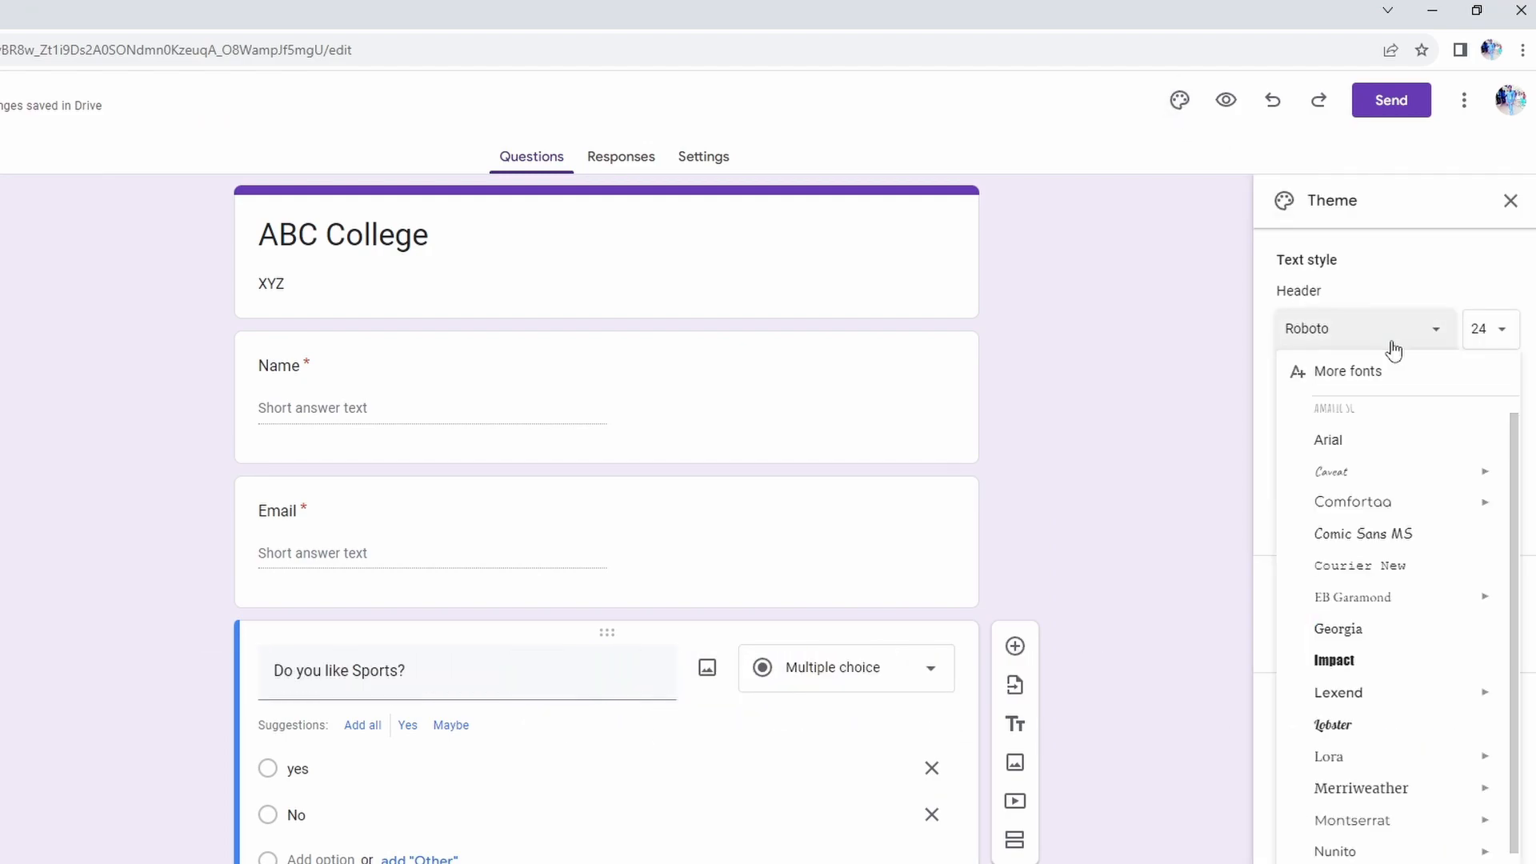
{"action": "left_click", "coordinate": [1364, 671]}
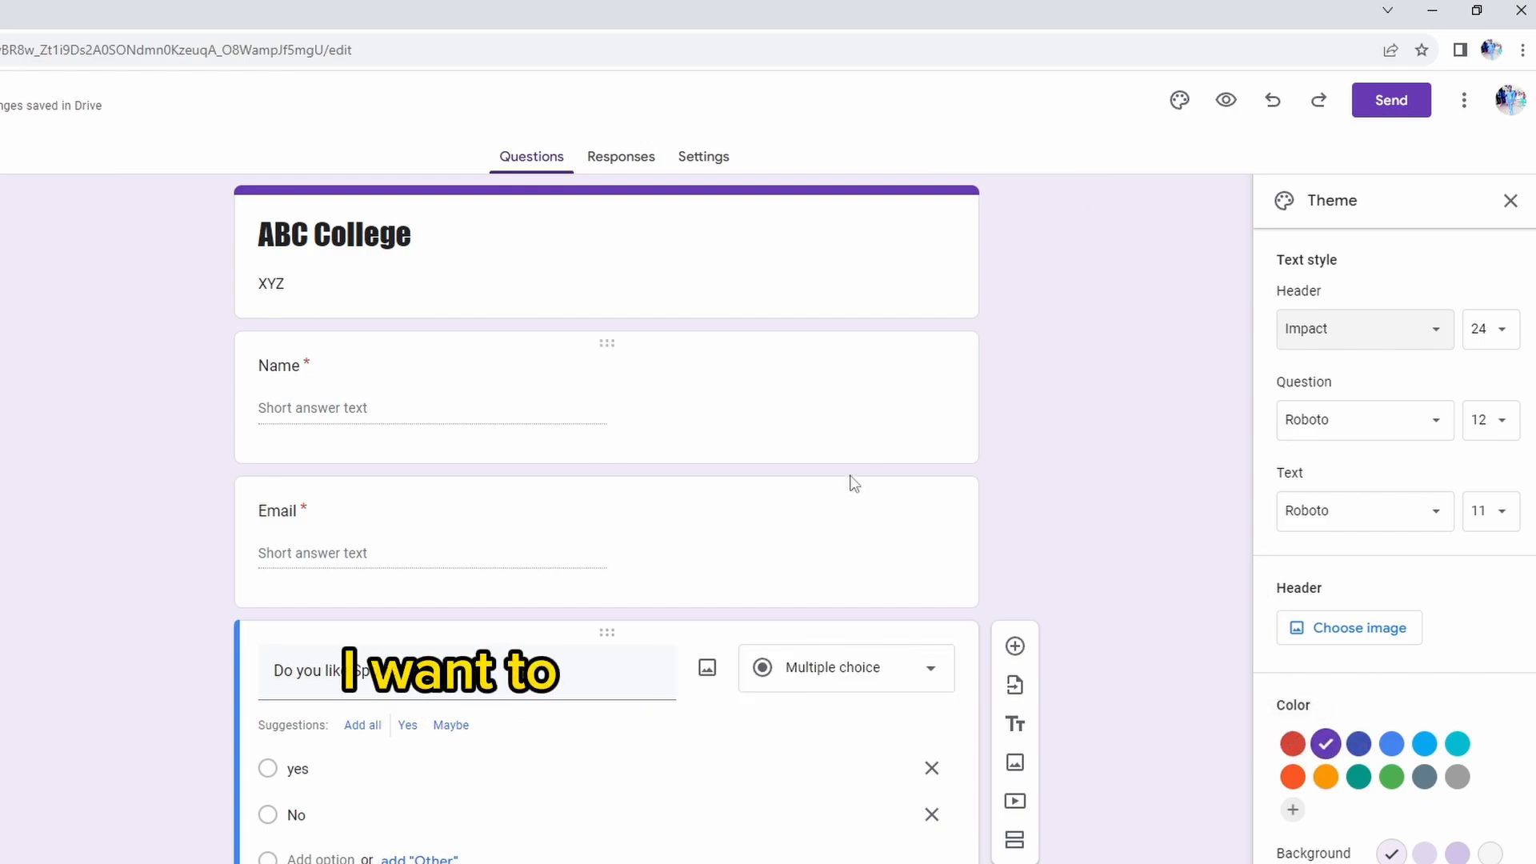
{"action": "left_click", "coordinate": [1288, 748]}
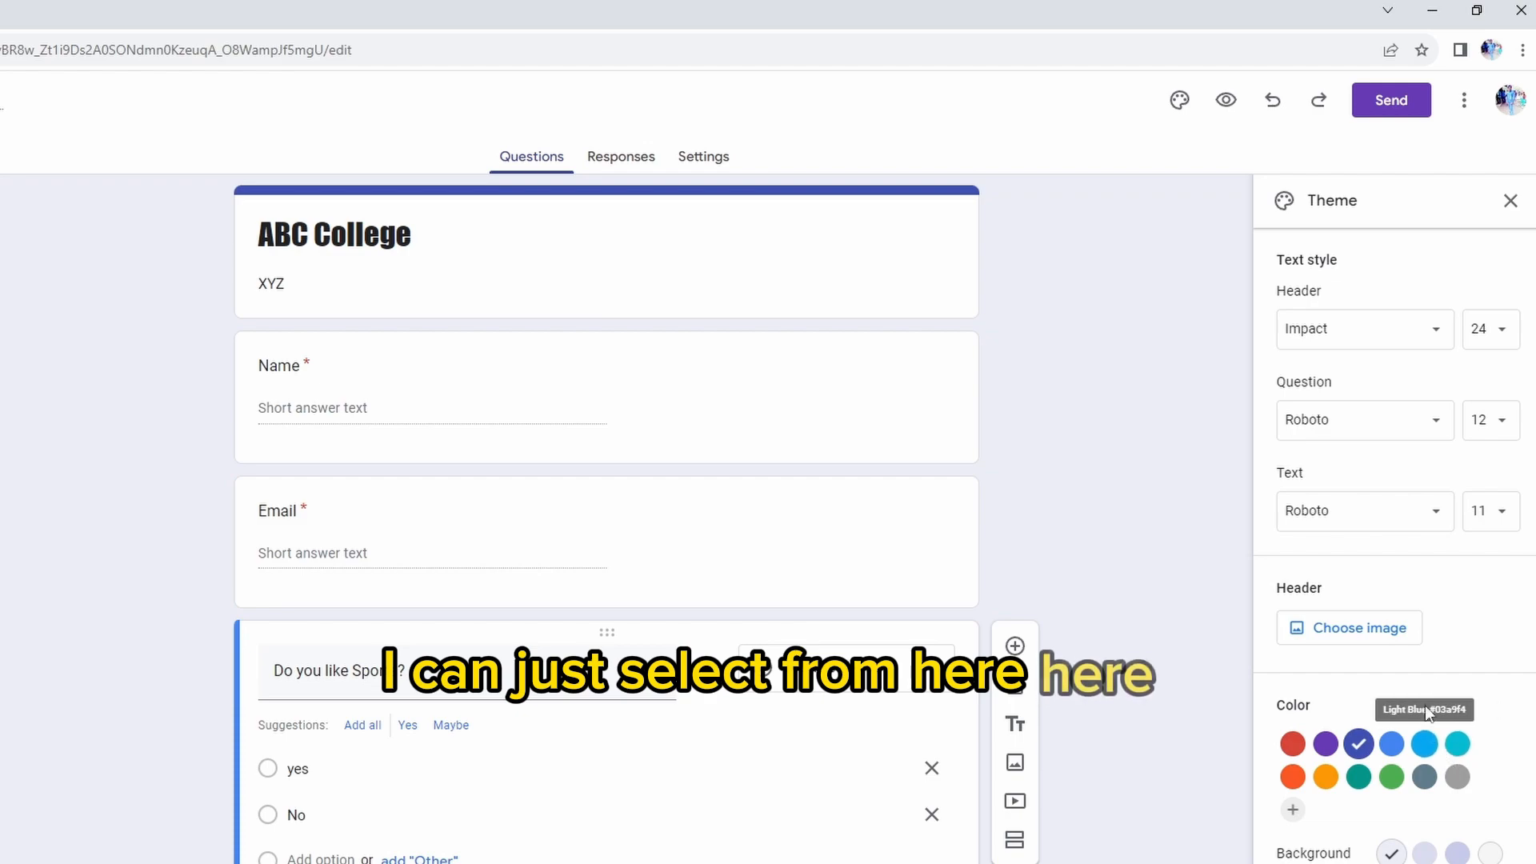
{"action": "left_click", "coordinate": [1392, 744]}
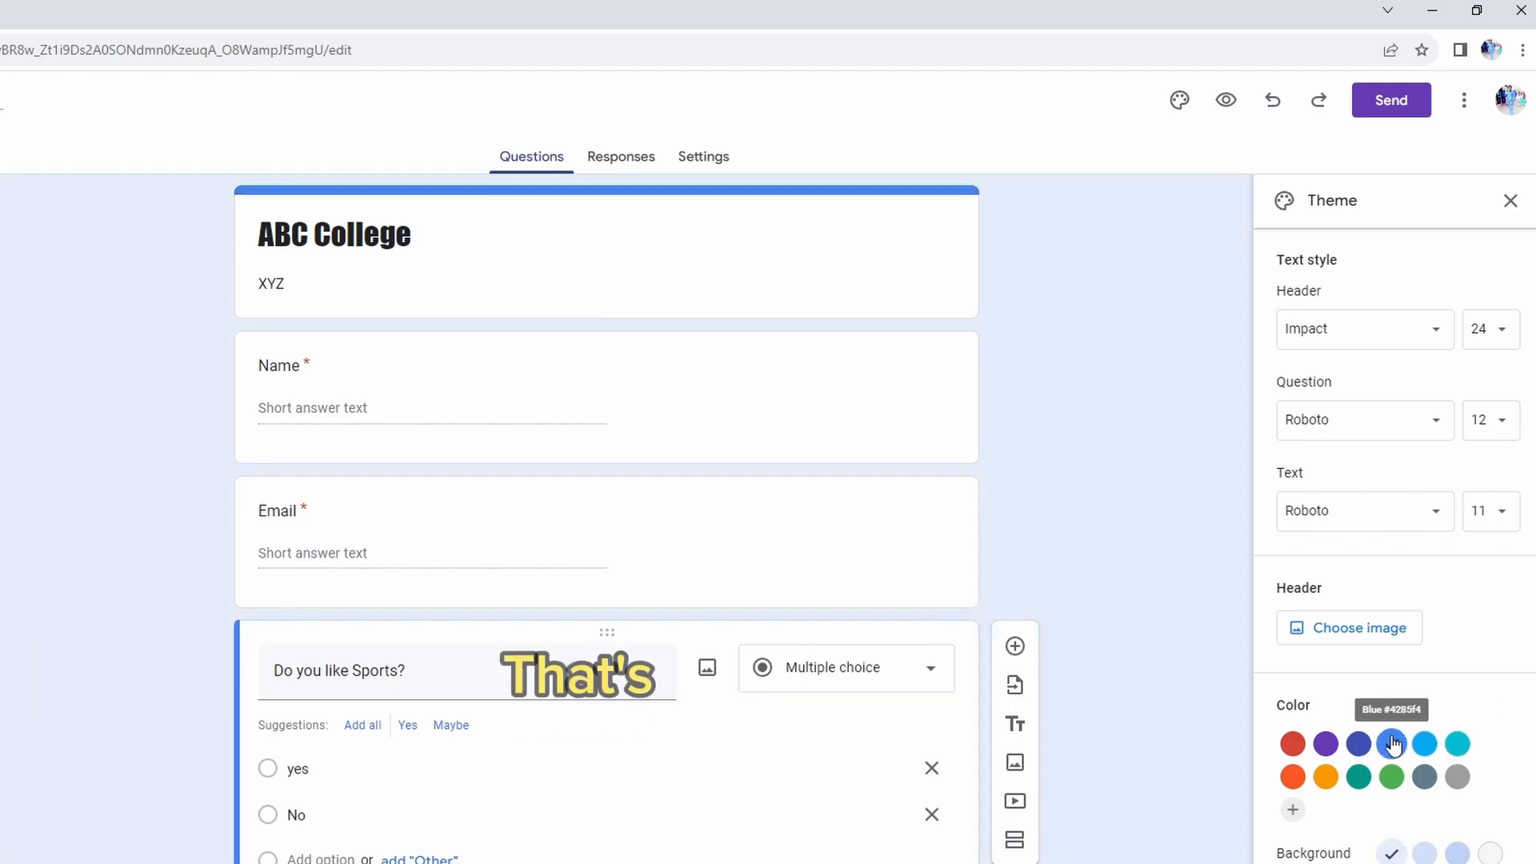
Preview the form as respondents see it and return to the form editor
{"action": "left_click", "coordinate": [1231, 104]}
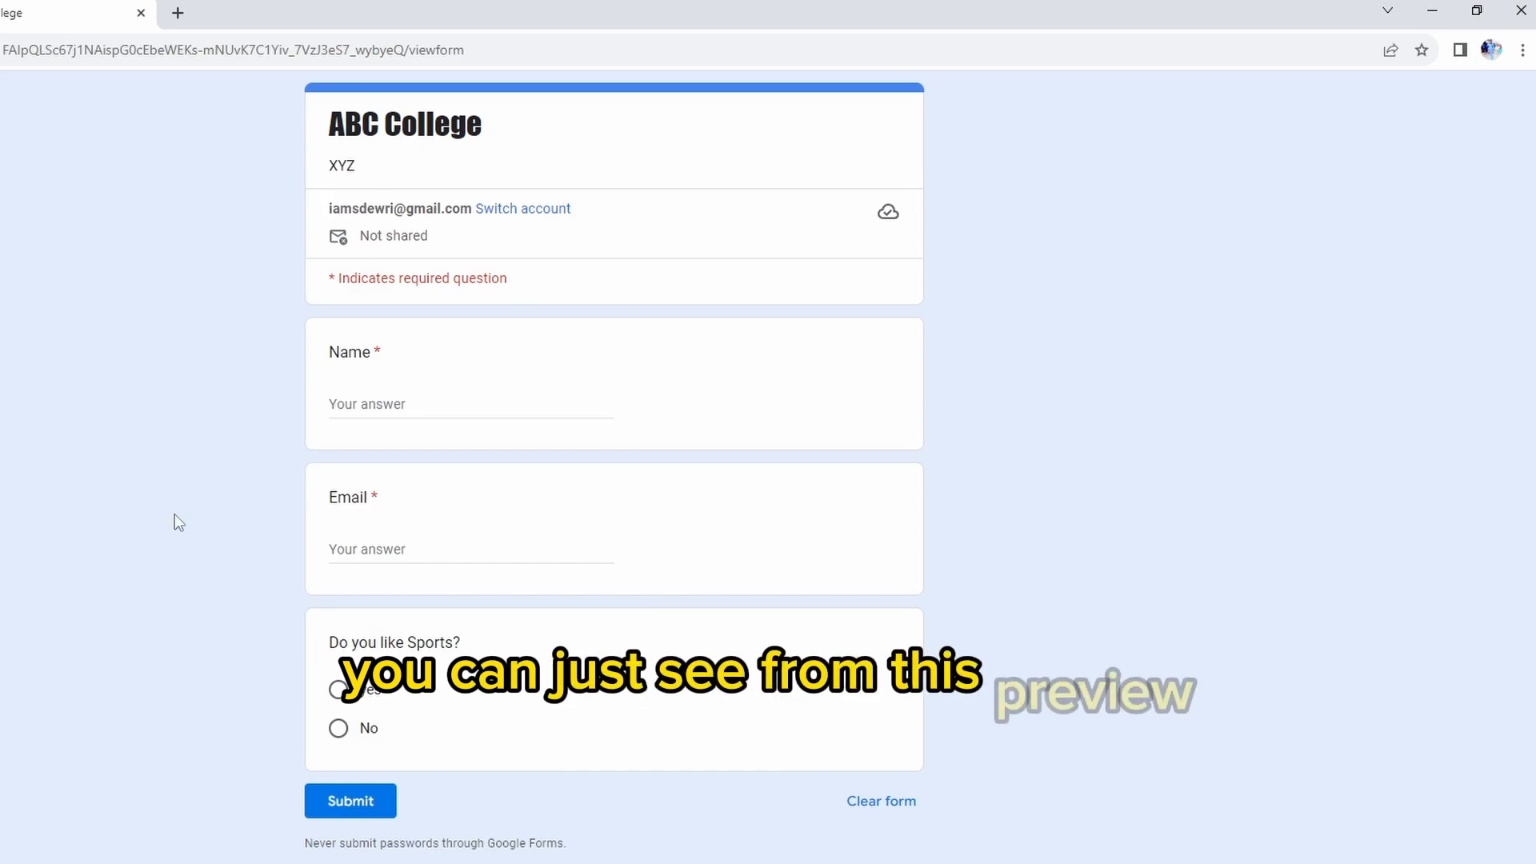
{"action": "left_click", "coordinate": [1, 13]}
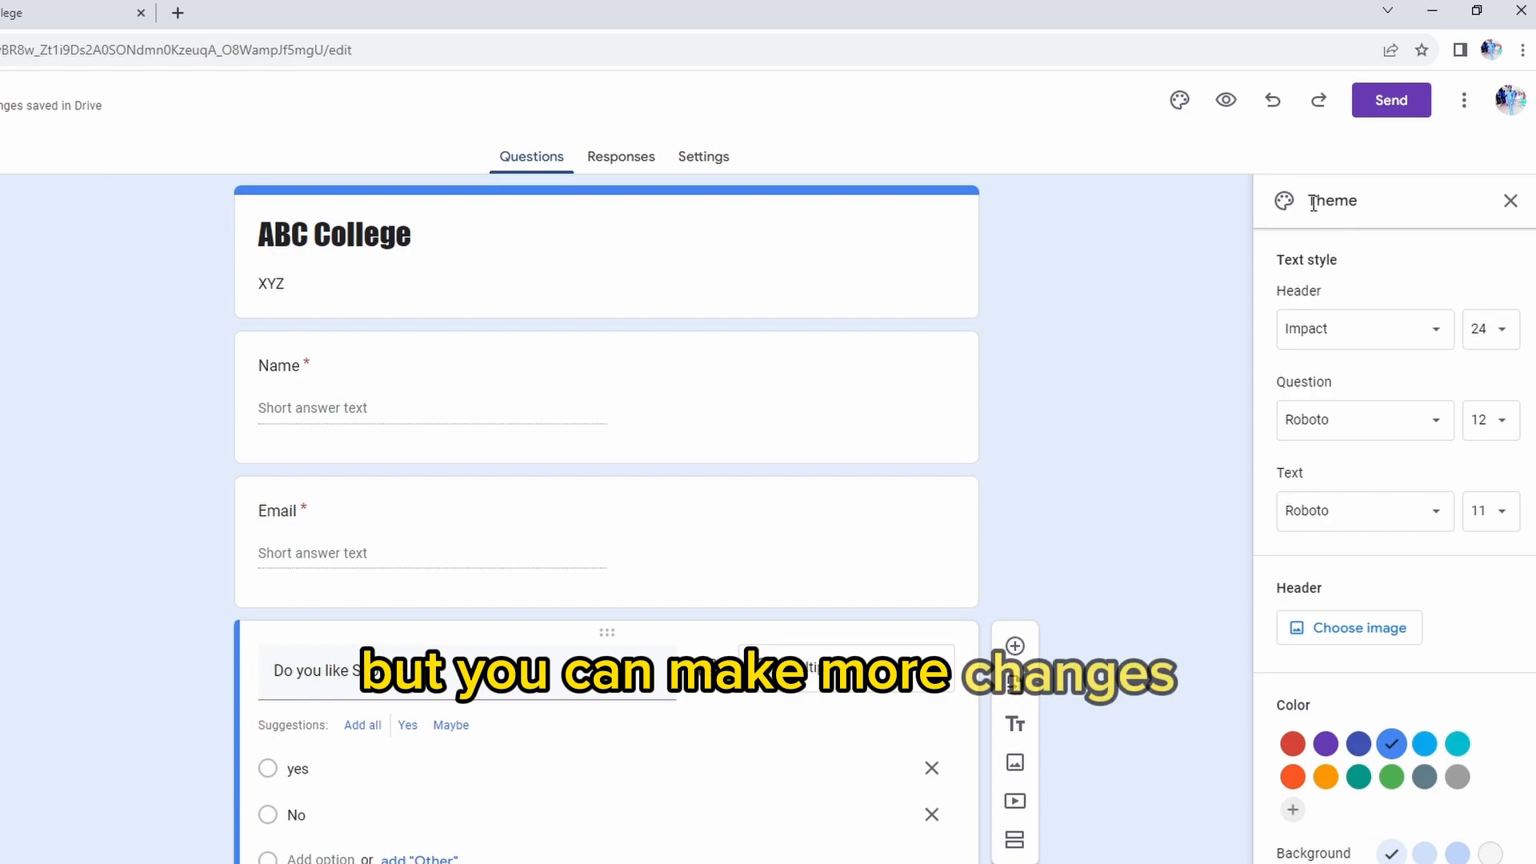
Undo the last theme colour change and redo it
{"action": "left_click", "coordinate": [1279, 101]}
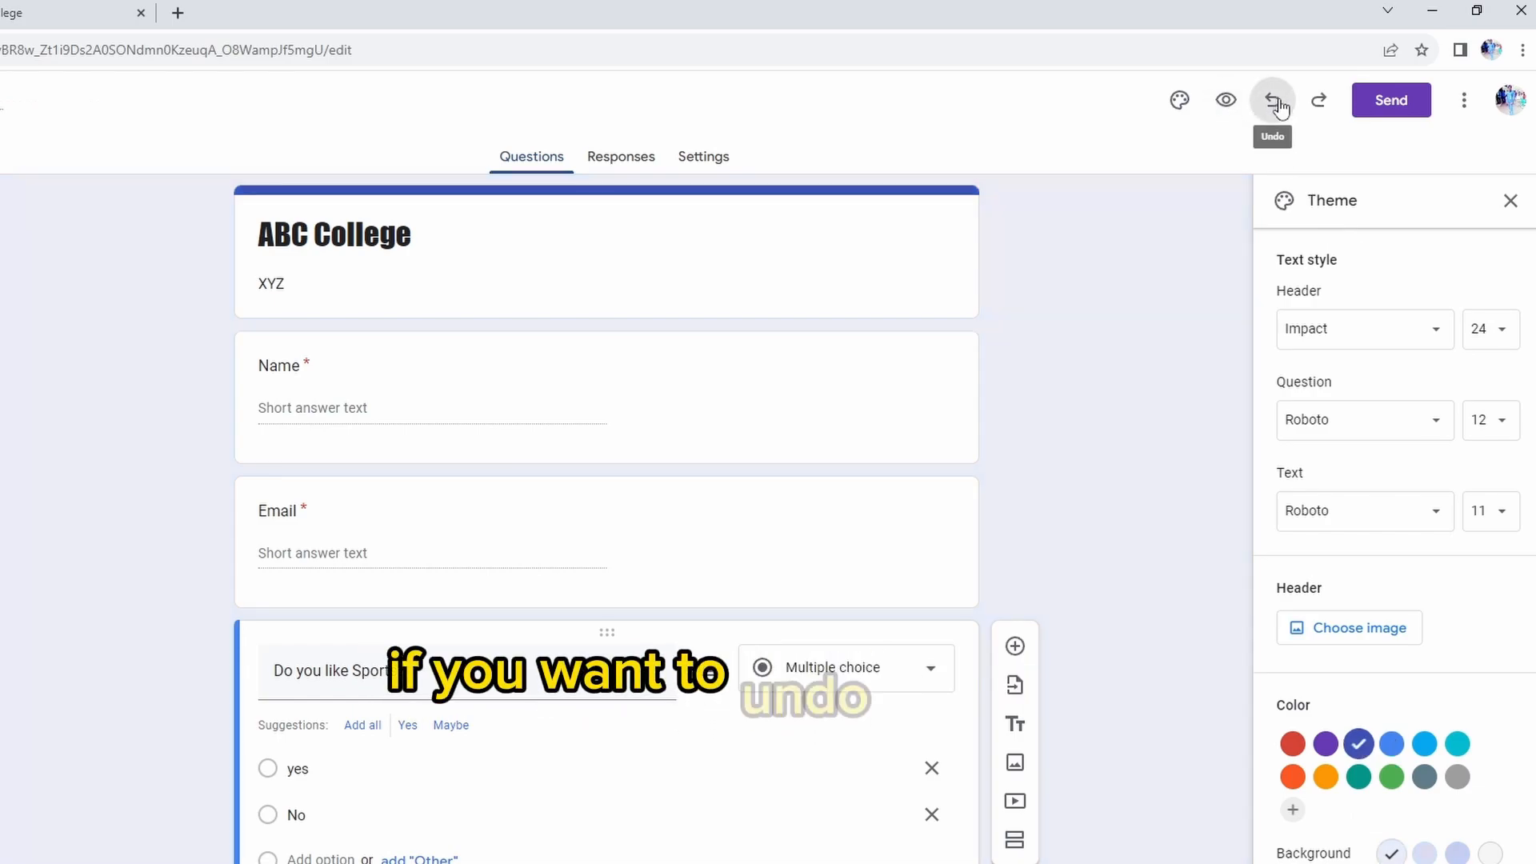
{"action": "left_click", "coordinate": [1314, 116]}
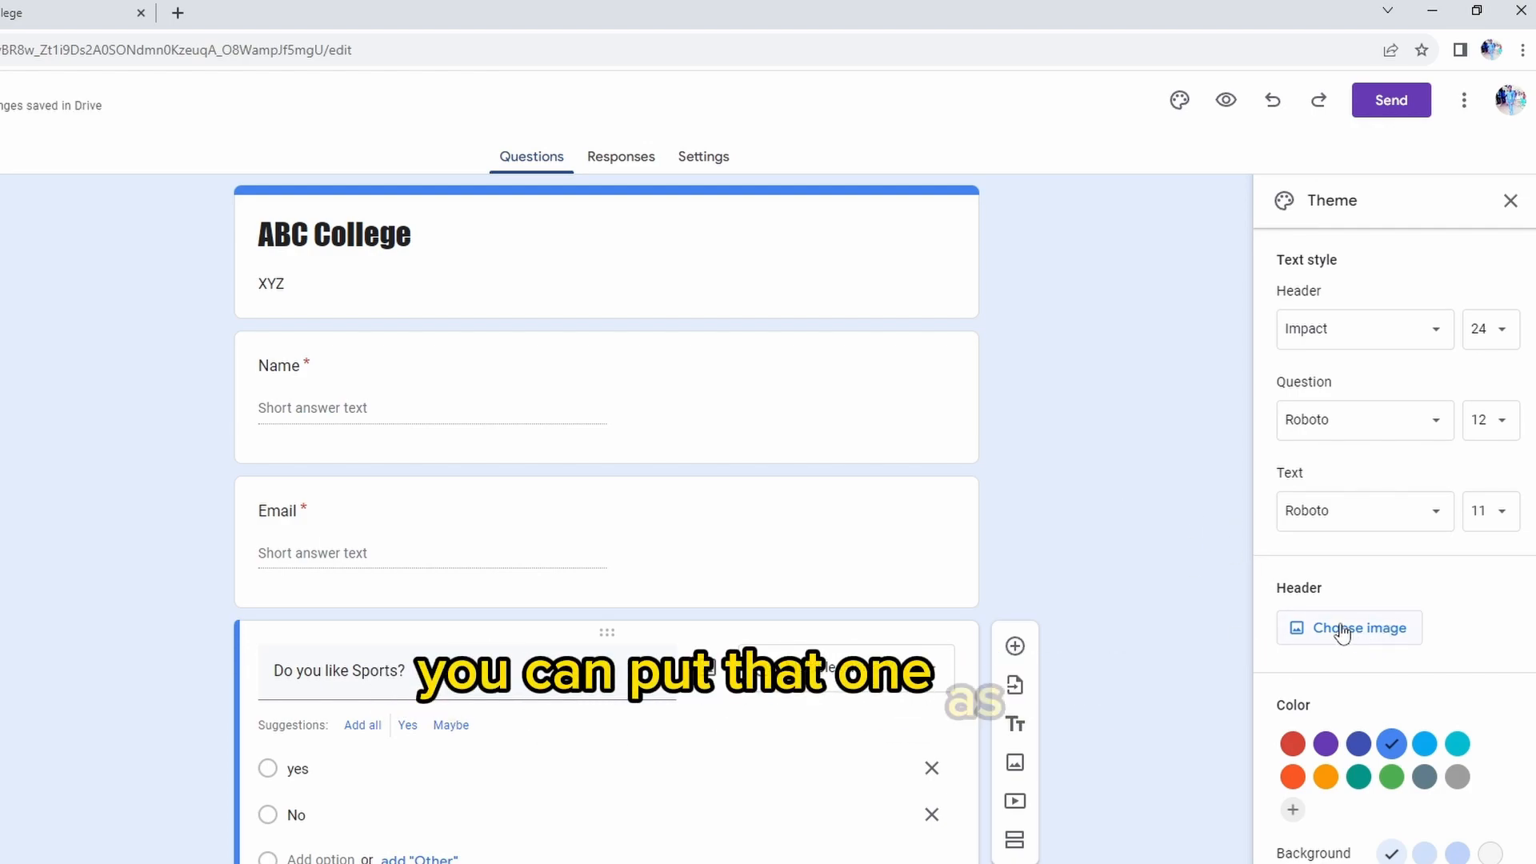
Insert the open book with heart-folded pages from the Work and School themes as the form's header image
{"action": "left_click", "coordinate": [1313, 631]}
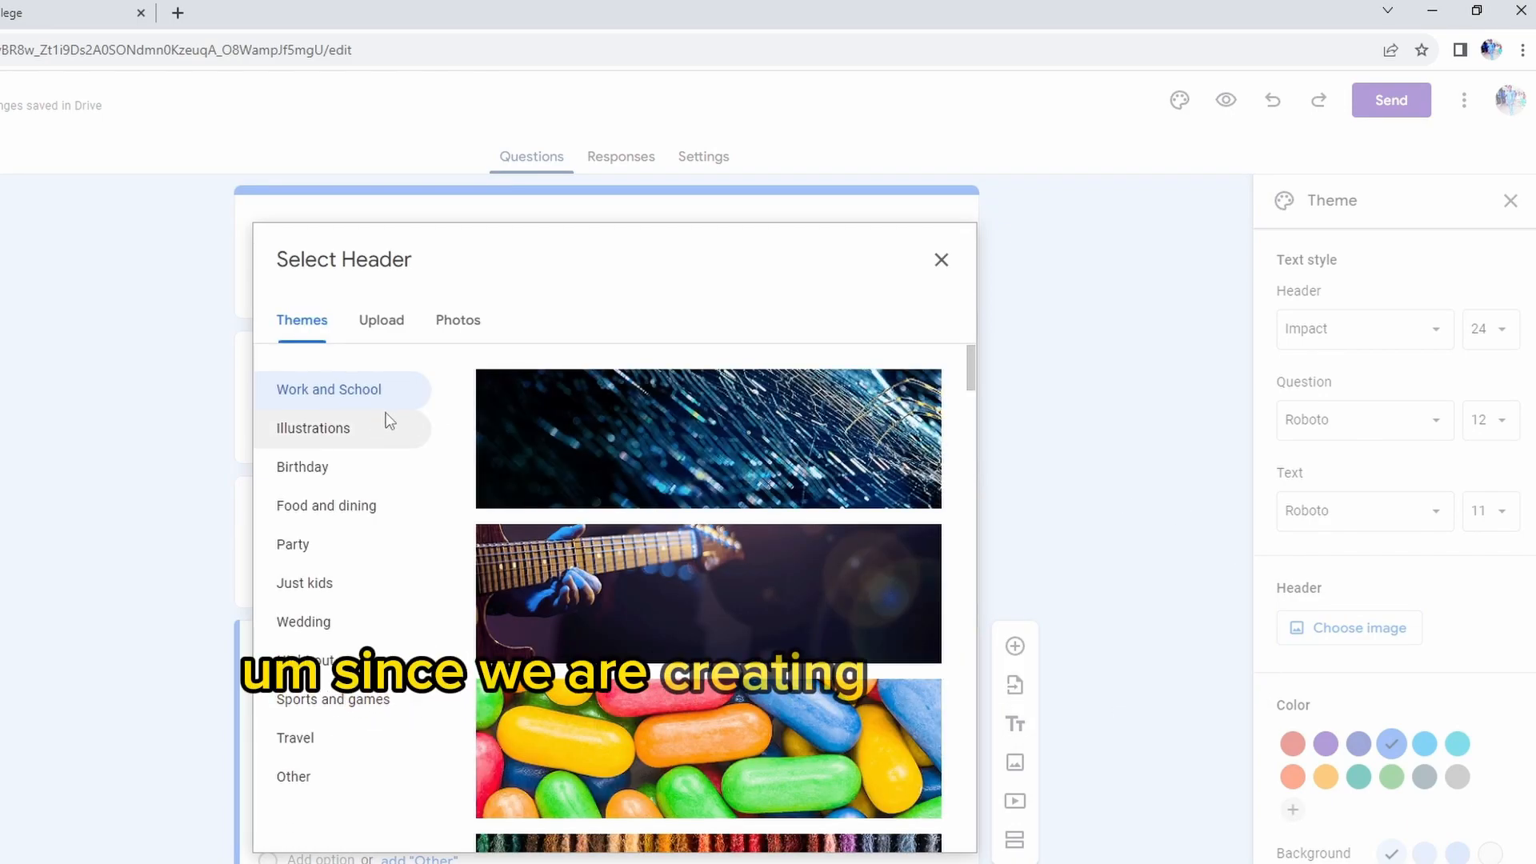
{"action": "scroll", "coordinate": [690, 552], "scroll_direction": "down", "scroll_amount": 5}
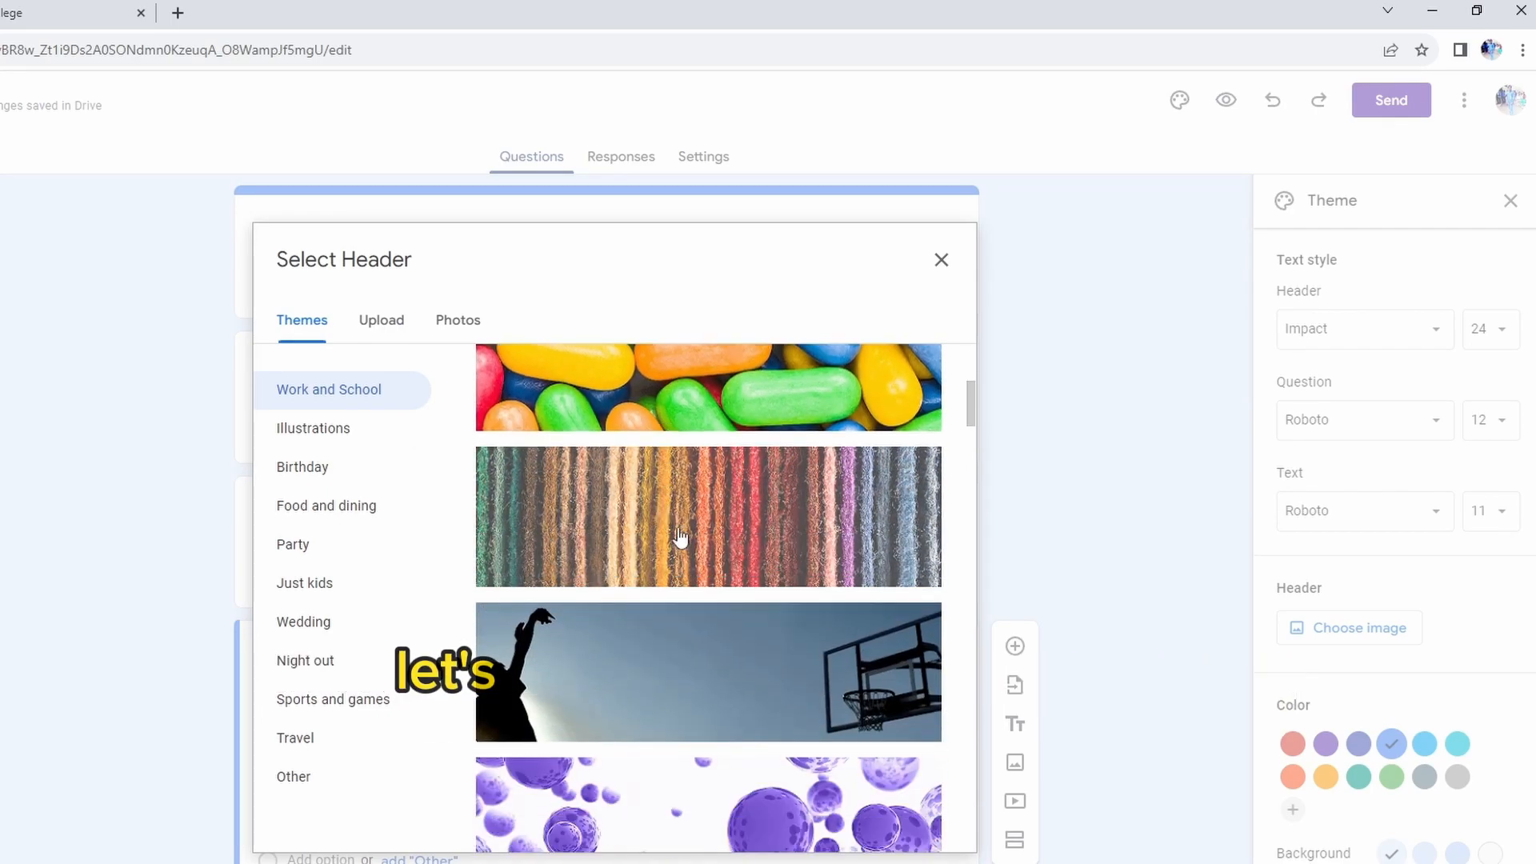
{"action": "scroll", "coordinate": [689, 550], "scroll_direction": "down", "scroll_amount": 3}
{"action": "scroll", "coordinate": [690, 543], "scroll_direction": "down", "scroll_amount": 3}
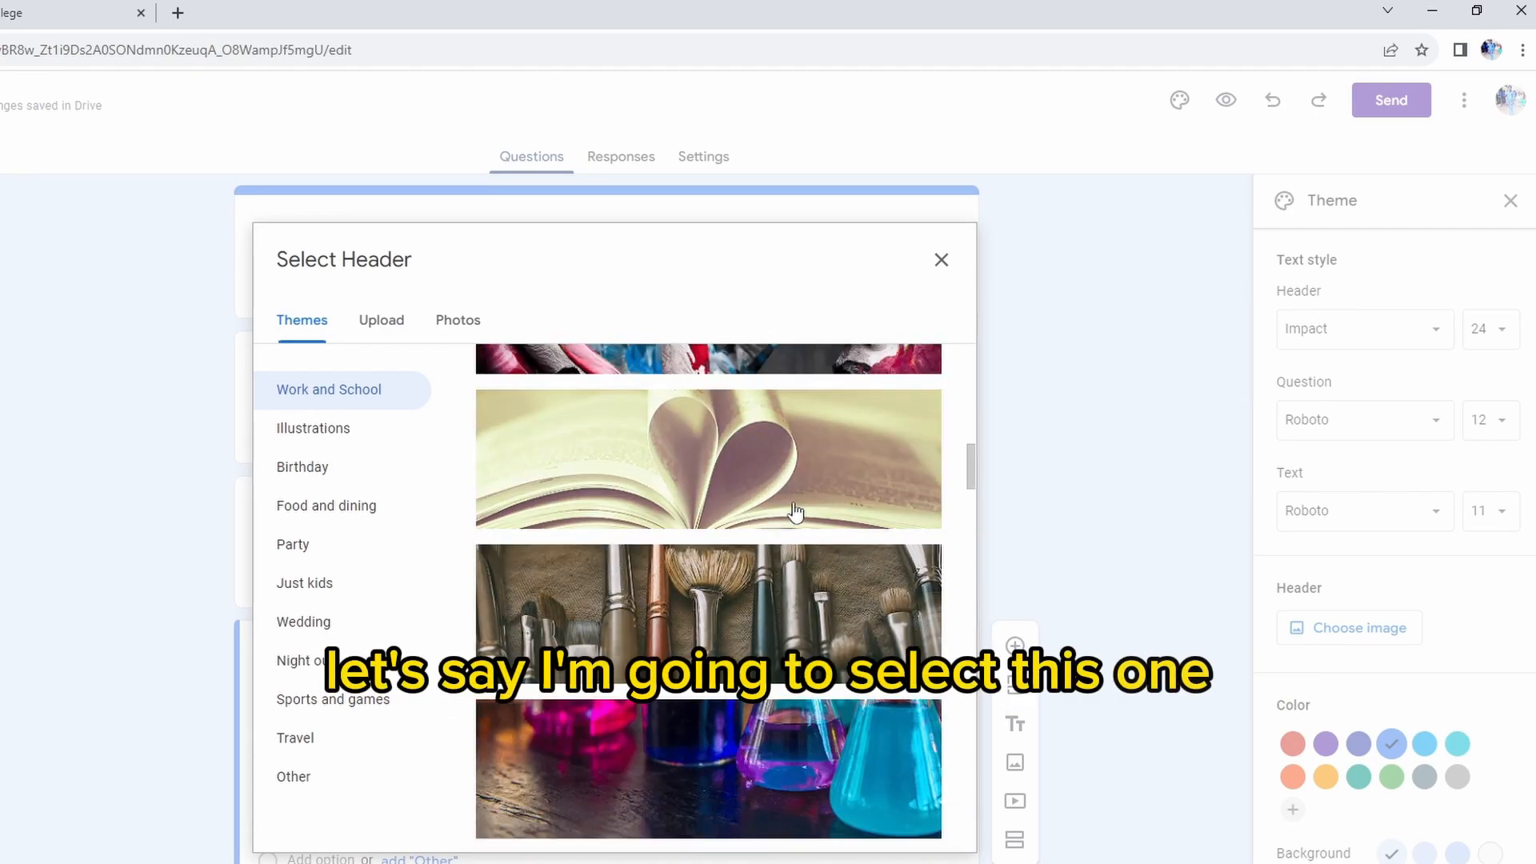
{"action": "left_click", "coordinate": [669, 469]}
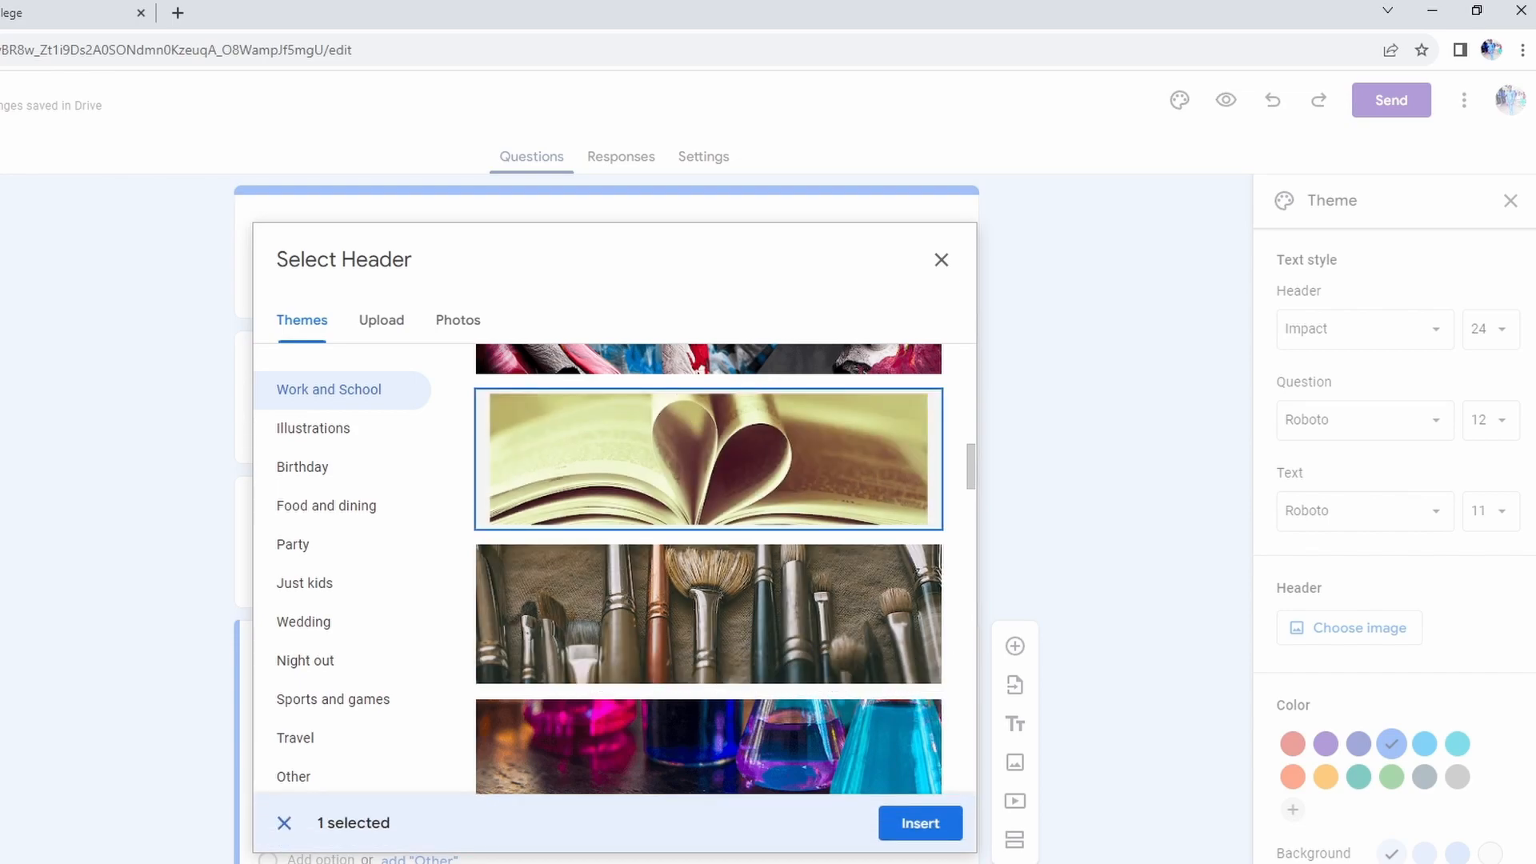
{"action": "left_click", "coordinate": [920, 825]}
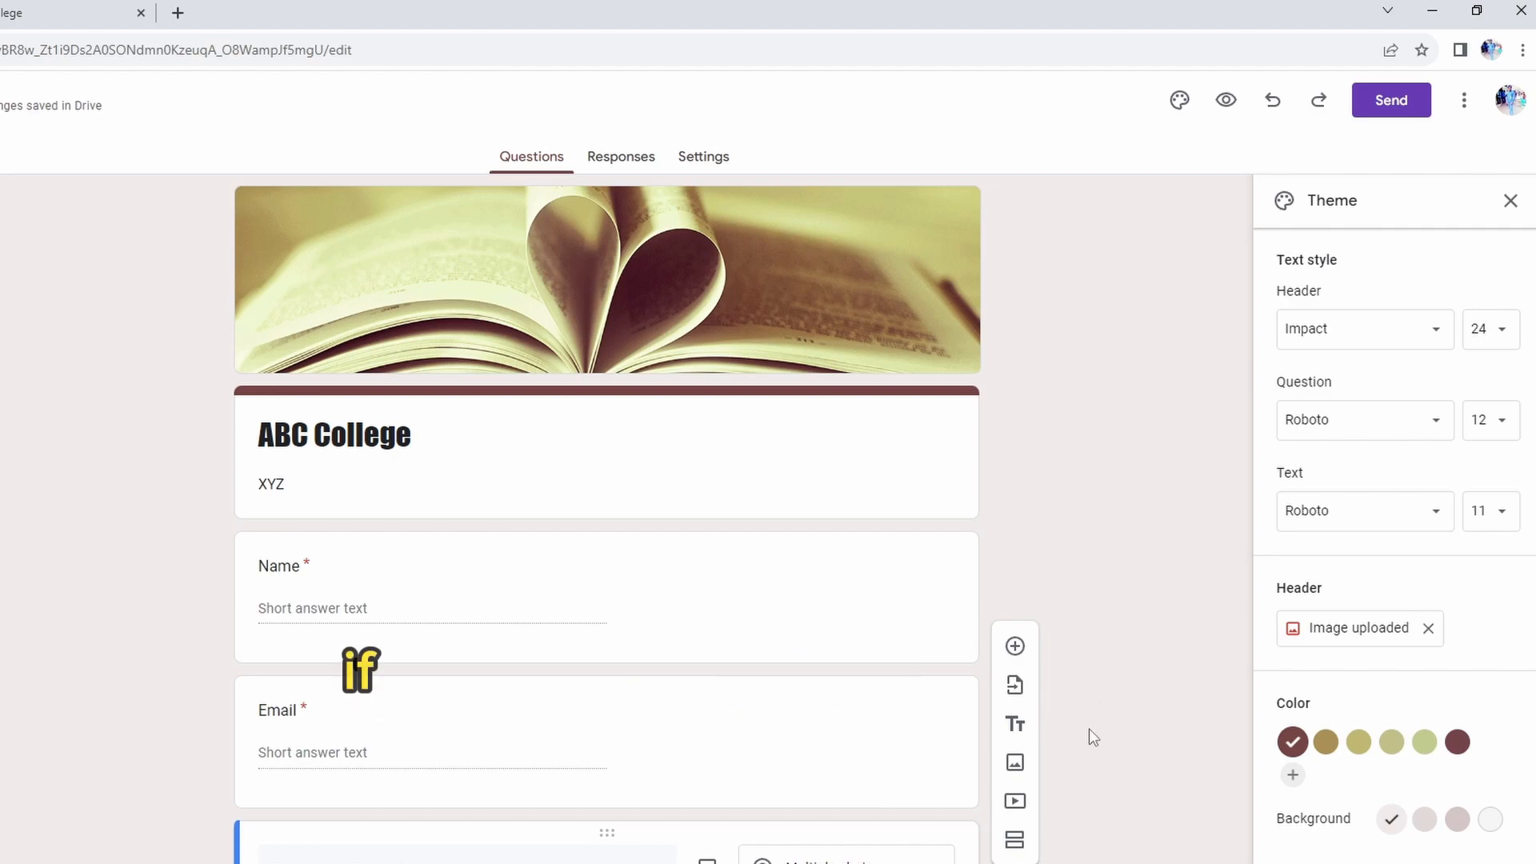
{"action": "scroll", "coordinate": [1036, 822], "scroll_direction": "down", "scroll_amount": 1}
{"action": "scroll", "coordinate": [1035, 823], "scroll_direction": "down", "scroll_amount": 2}
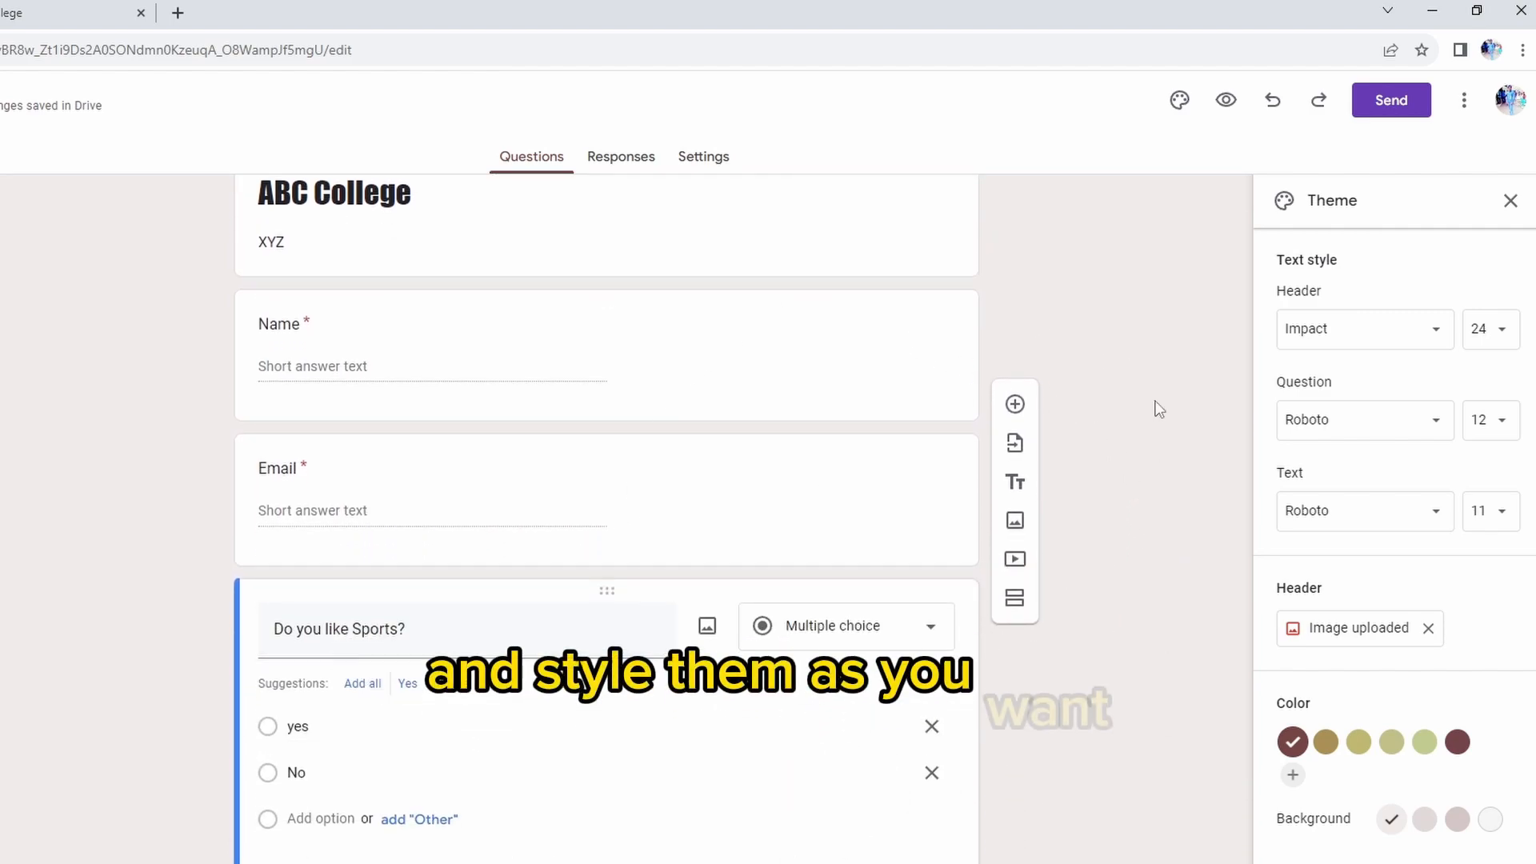
{"action": "scroll", "coordinate": [923, 555], "scroll_direction": "up", "scroll_amount": 3}
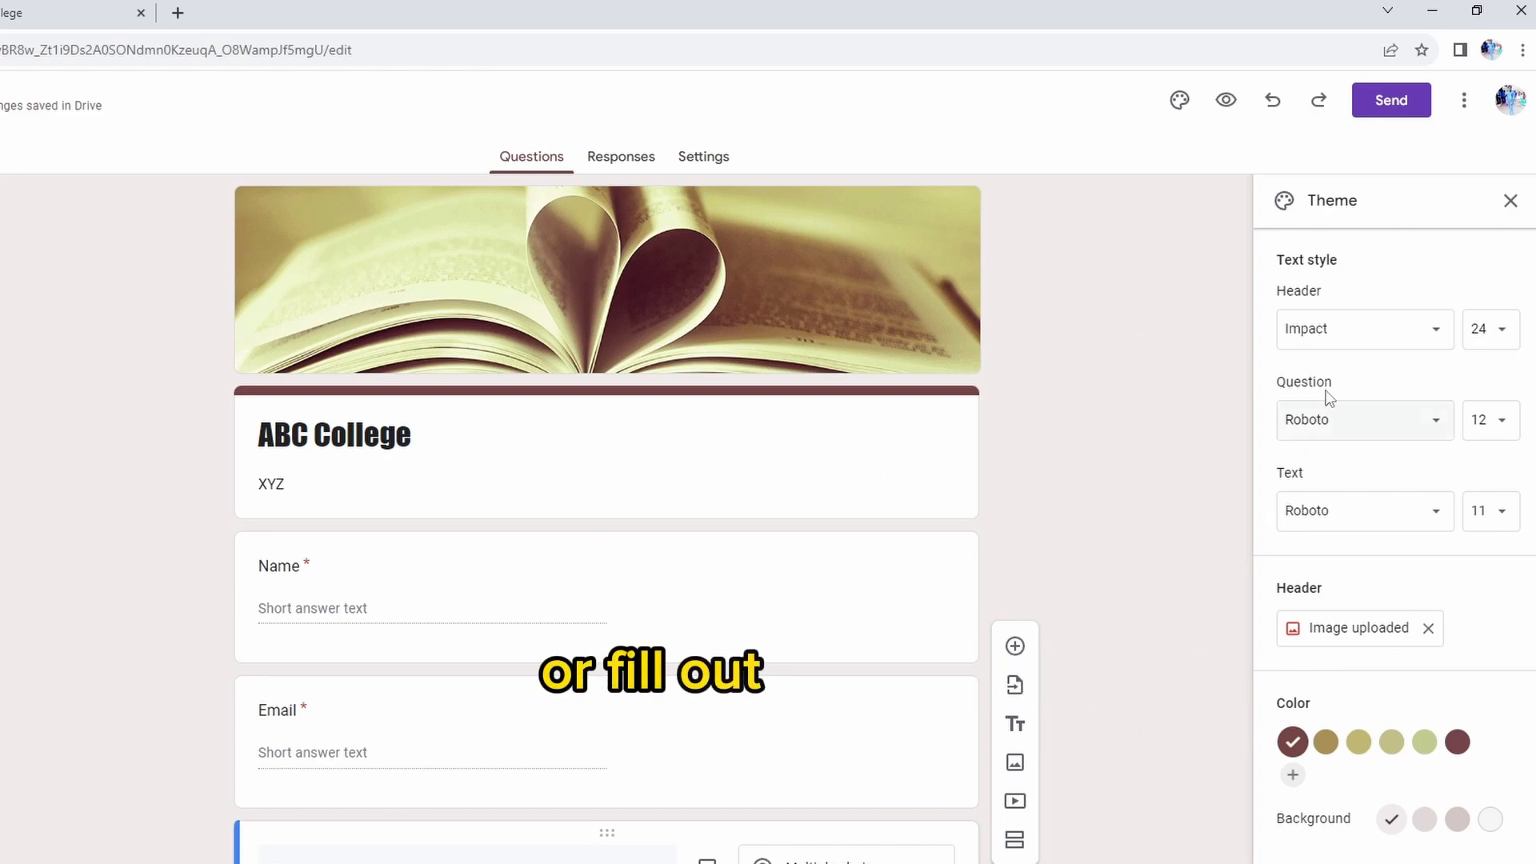
Open the form's sending options for sharing by link and select the full link address
{"action": "left_click", "coordinate": [1394, 114]}
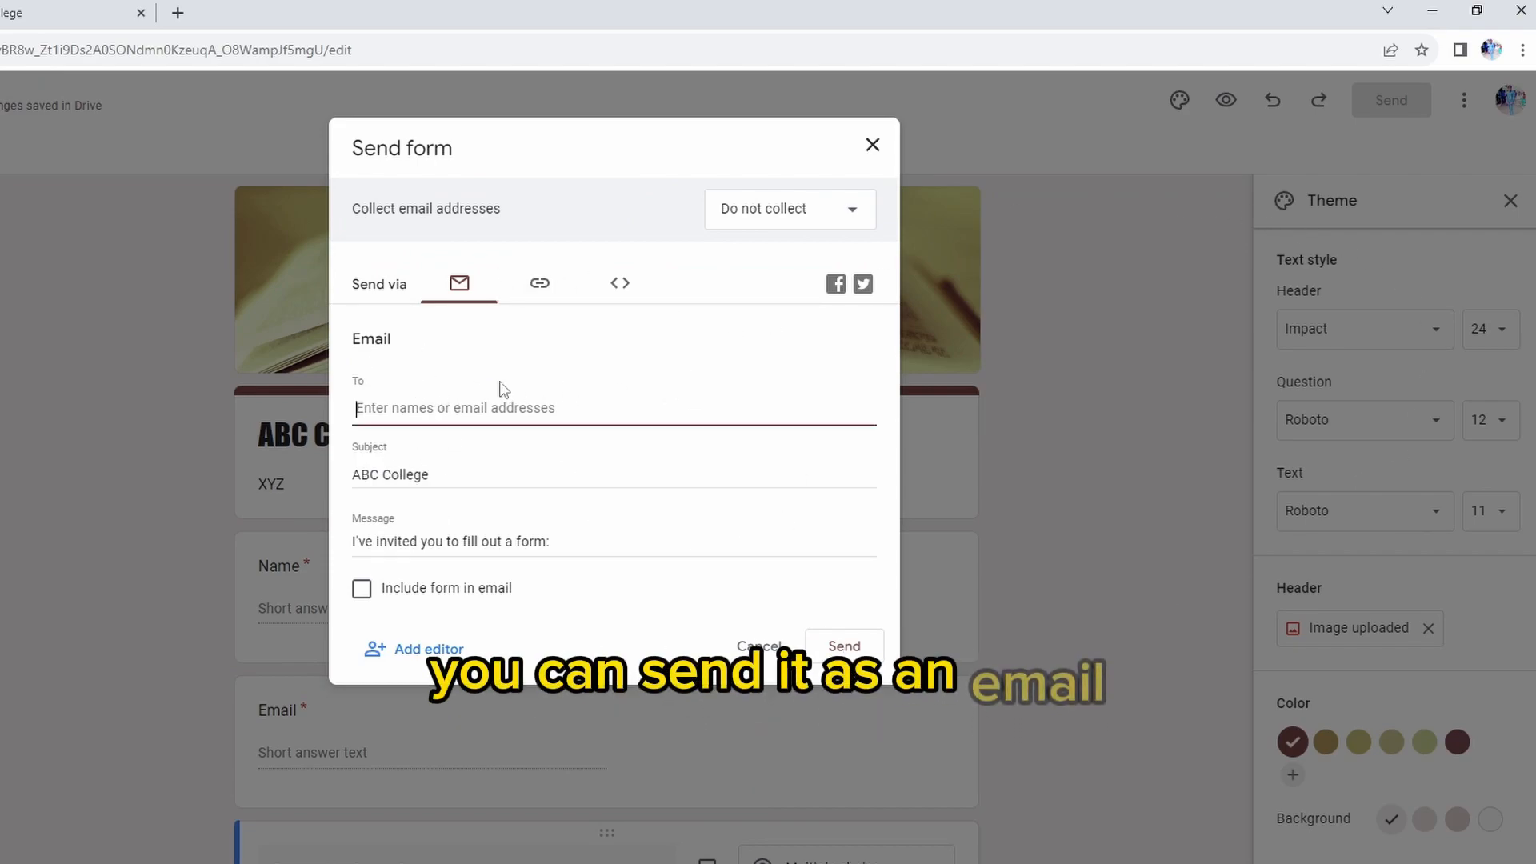
{"action": "left_click", "coordinate": [536, 288]}
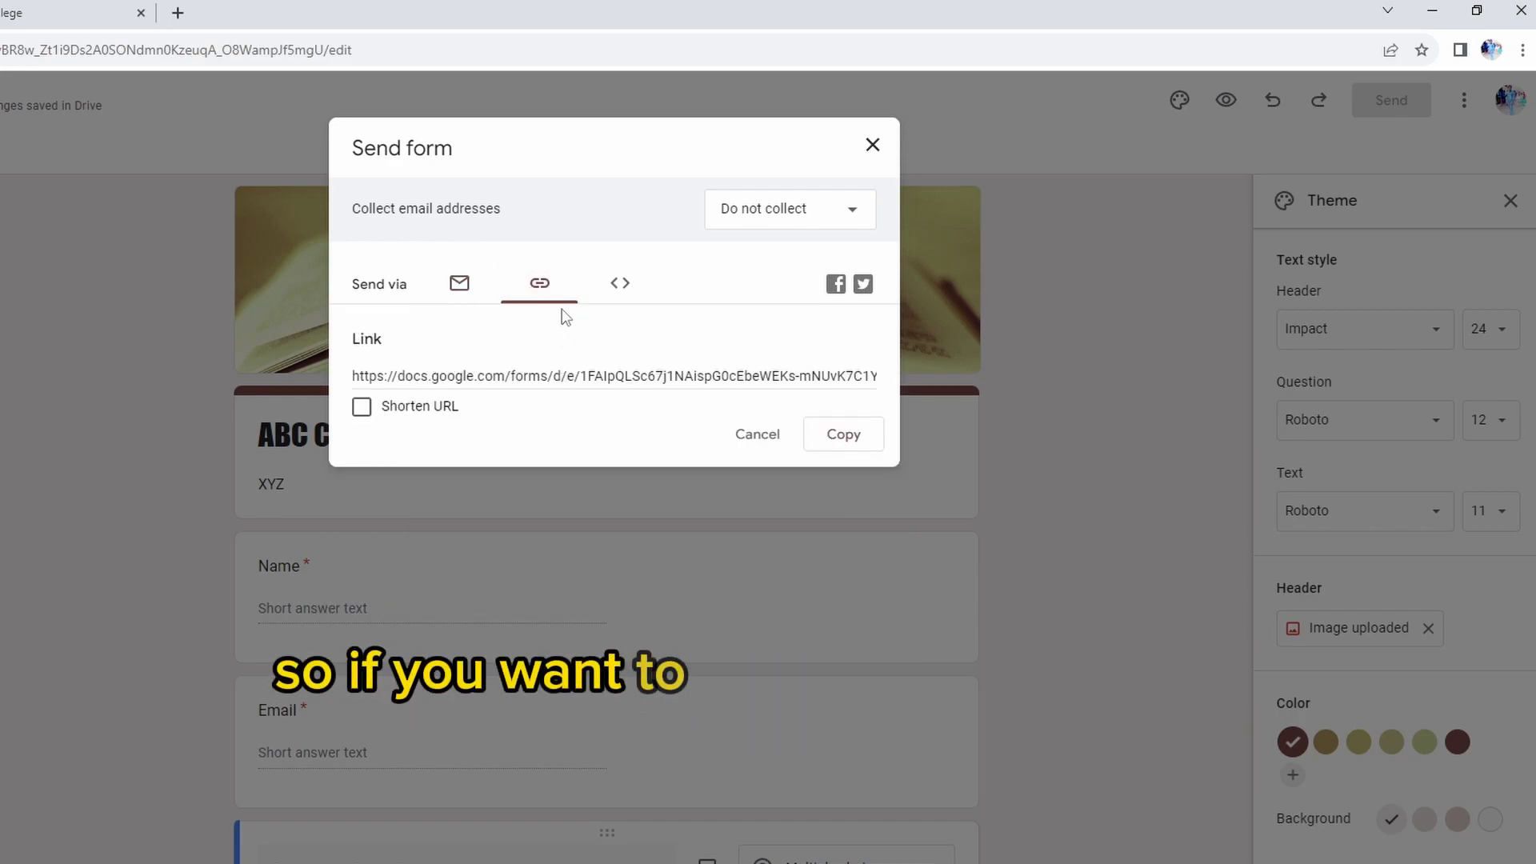
{"action": "left_click", "coordinate": [551, 372]}
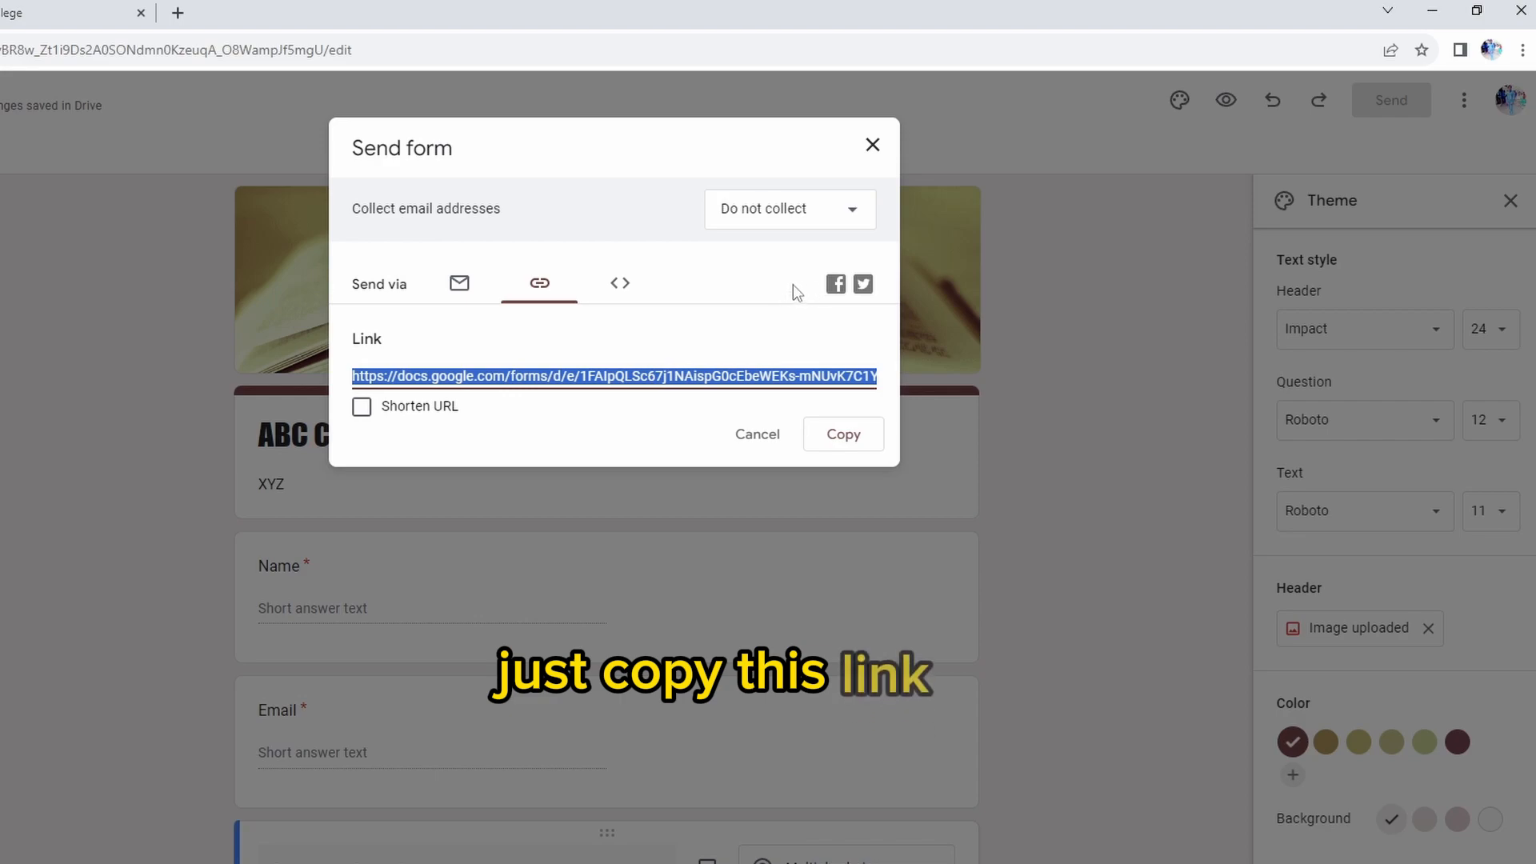
{"action": "left_click", "coordinate": [735, 288]}
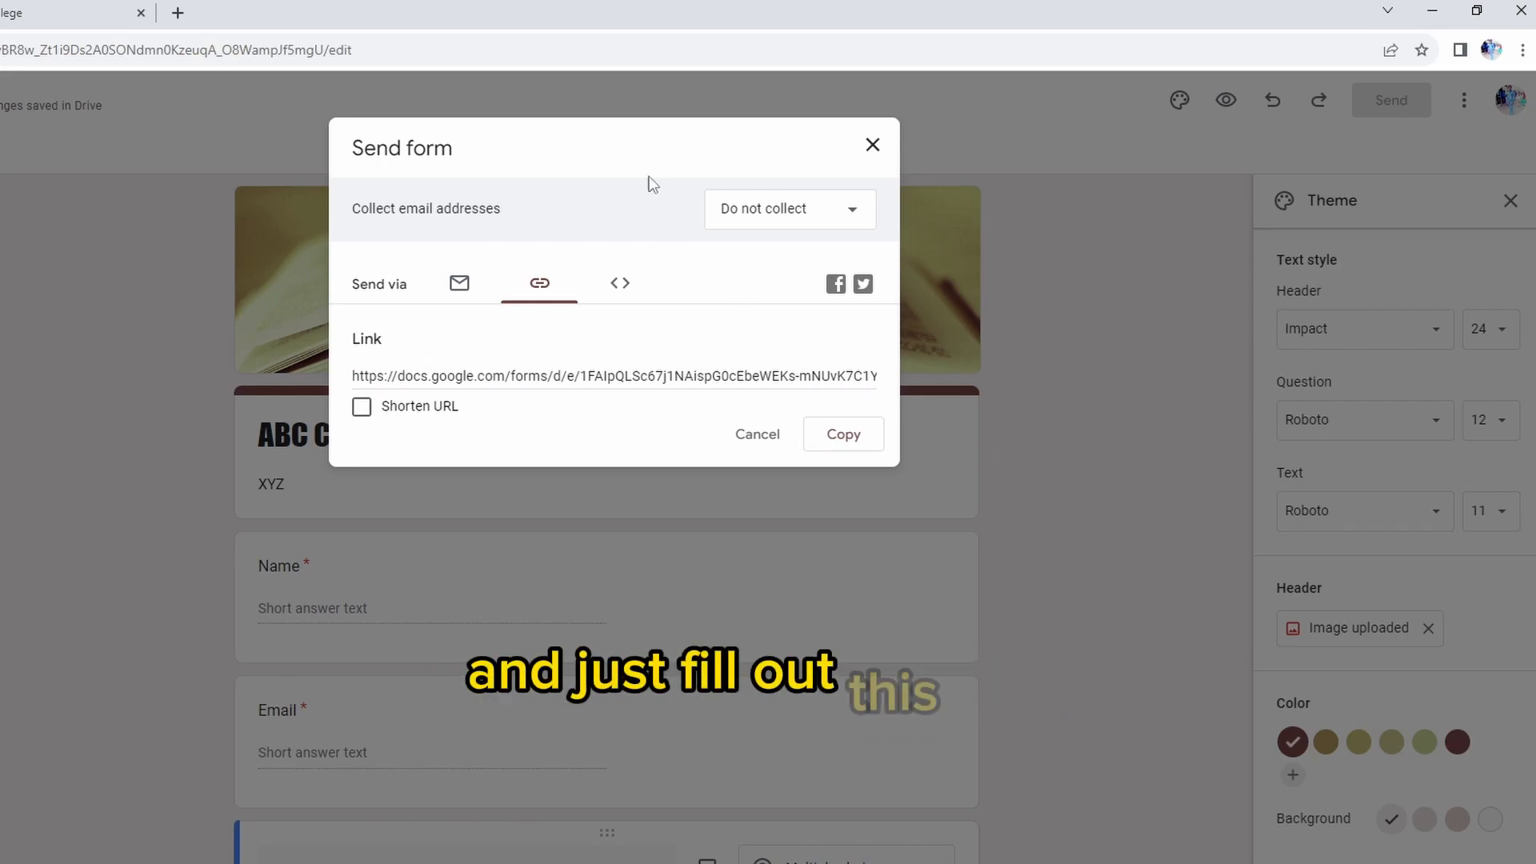